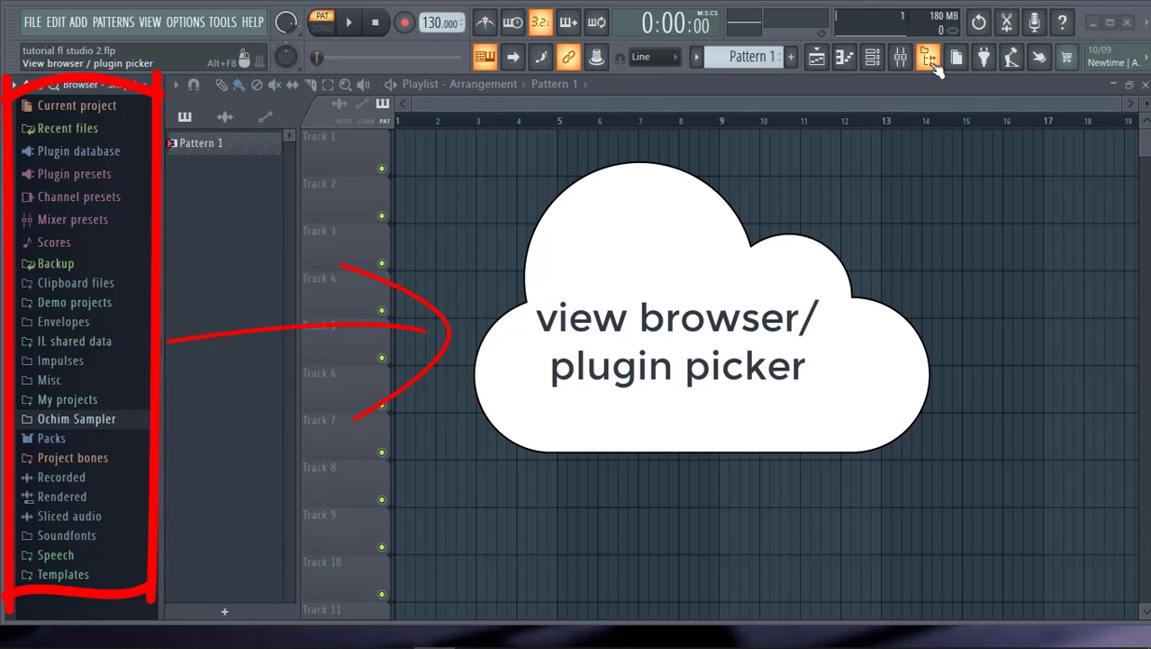
- Toggle the browser / plugin picker off and on to demonstrate its visibility control
click(934, 67)
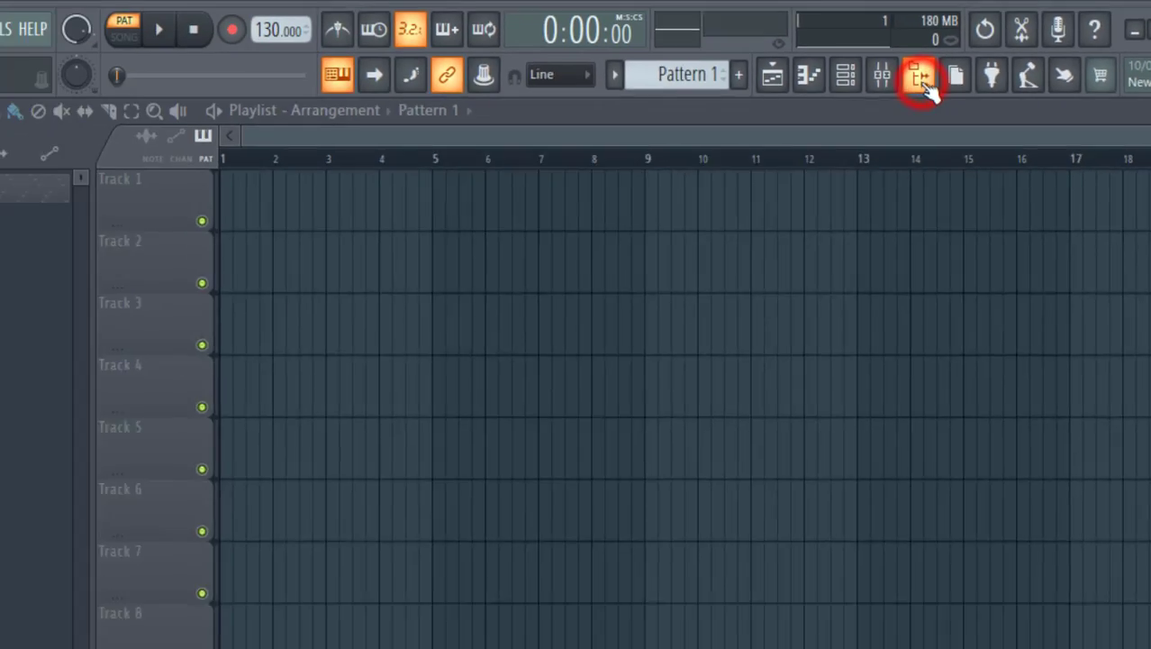
click(923, 79)
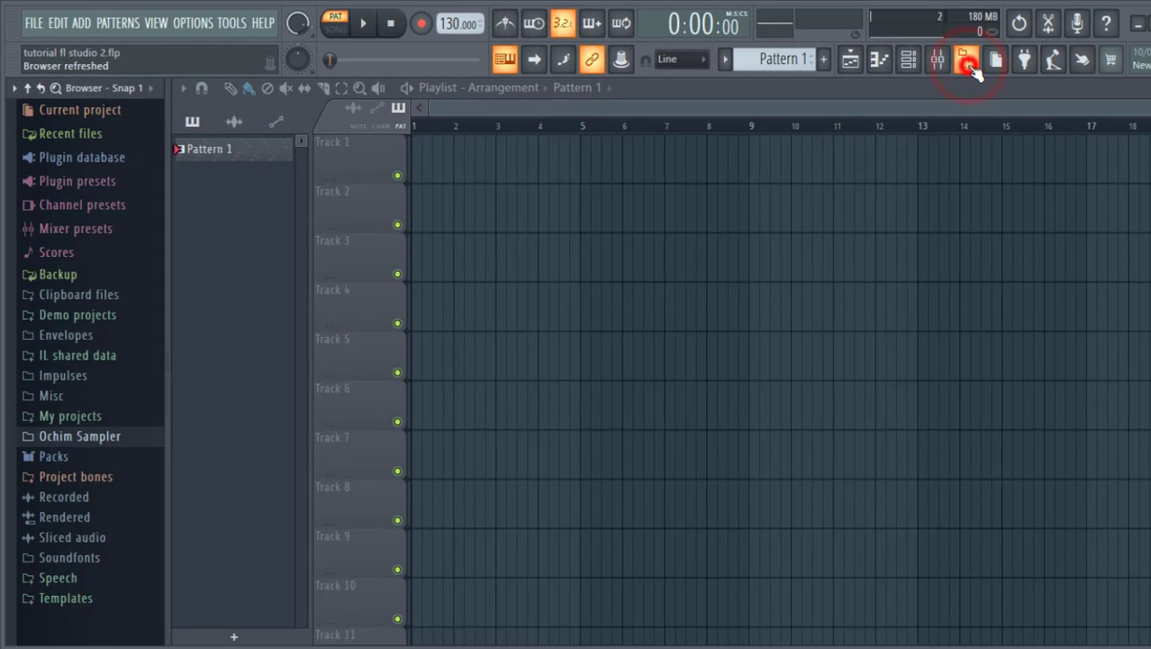
click(923, 79)
click(924, 79)
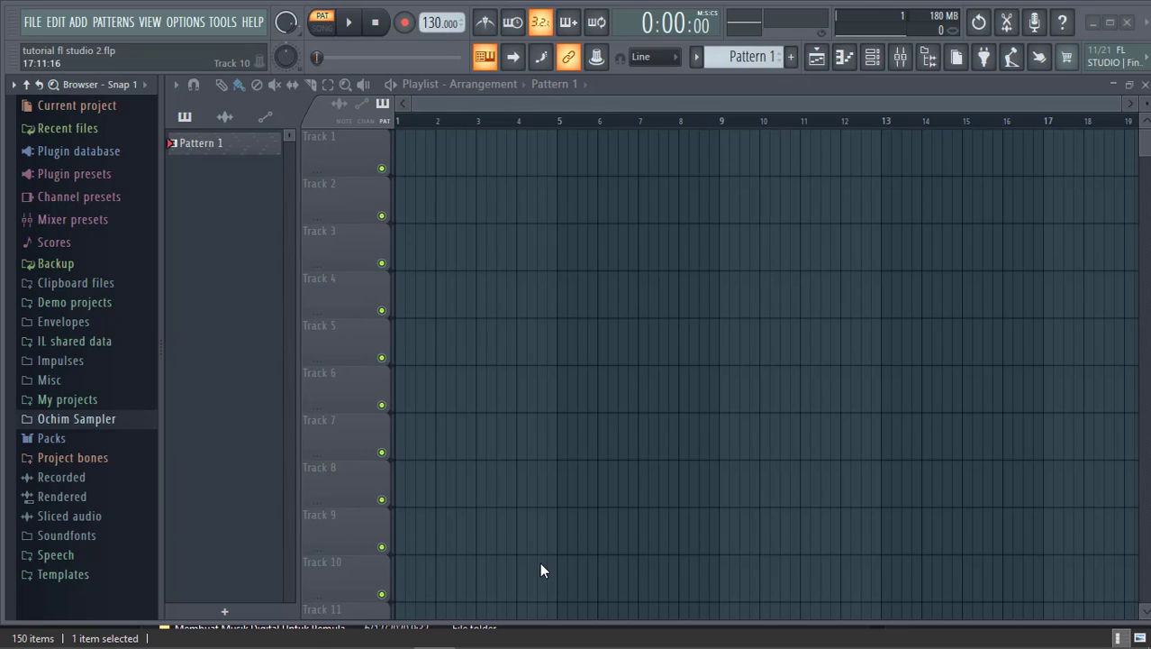
- Switch to File Explorer and open the impor folder
mouse_move(393, 645)
click(113, 633)
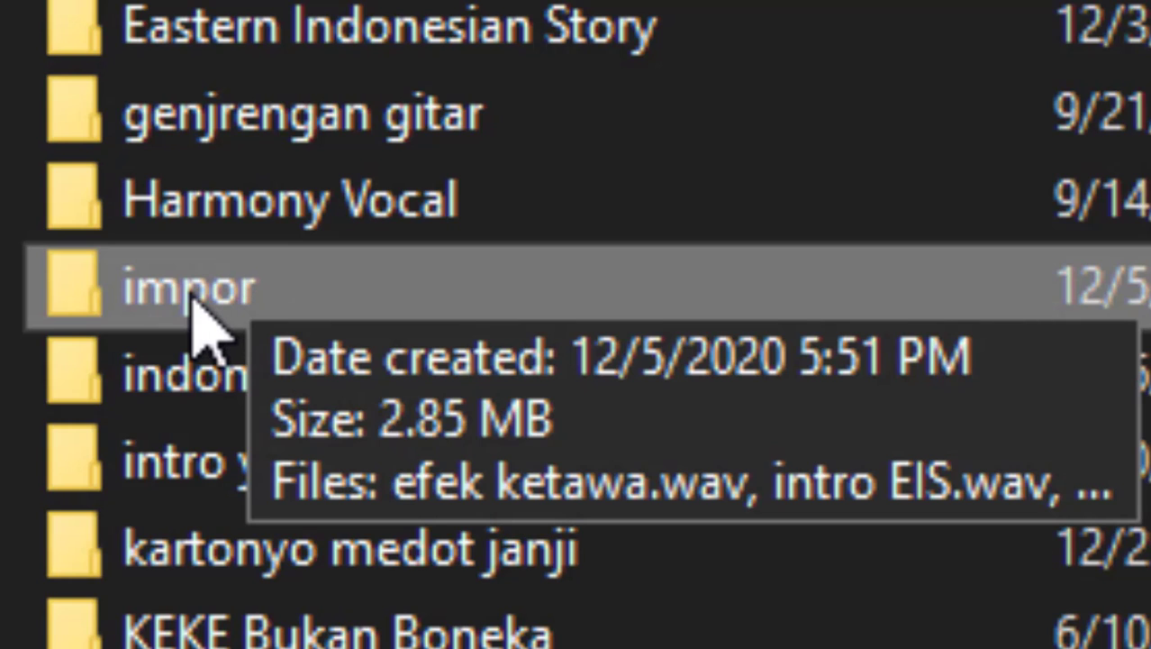
click(200, 317)
click(126, 386)
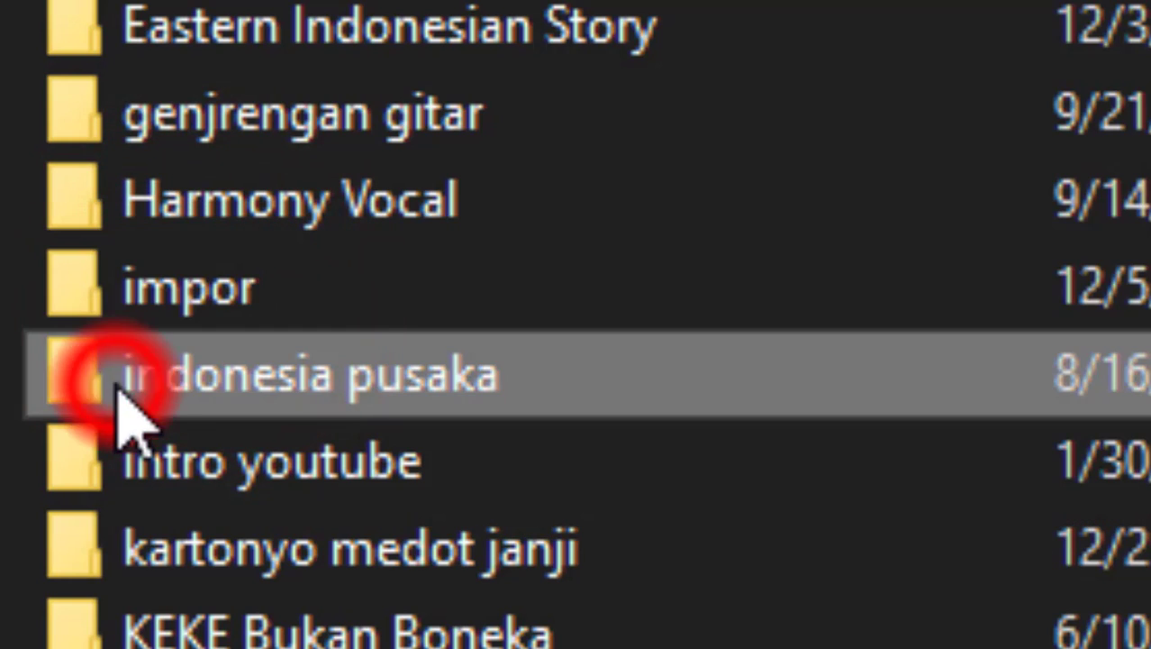
double_click(180, 317)
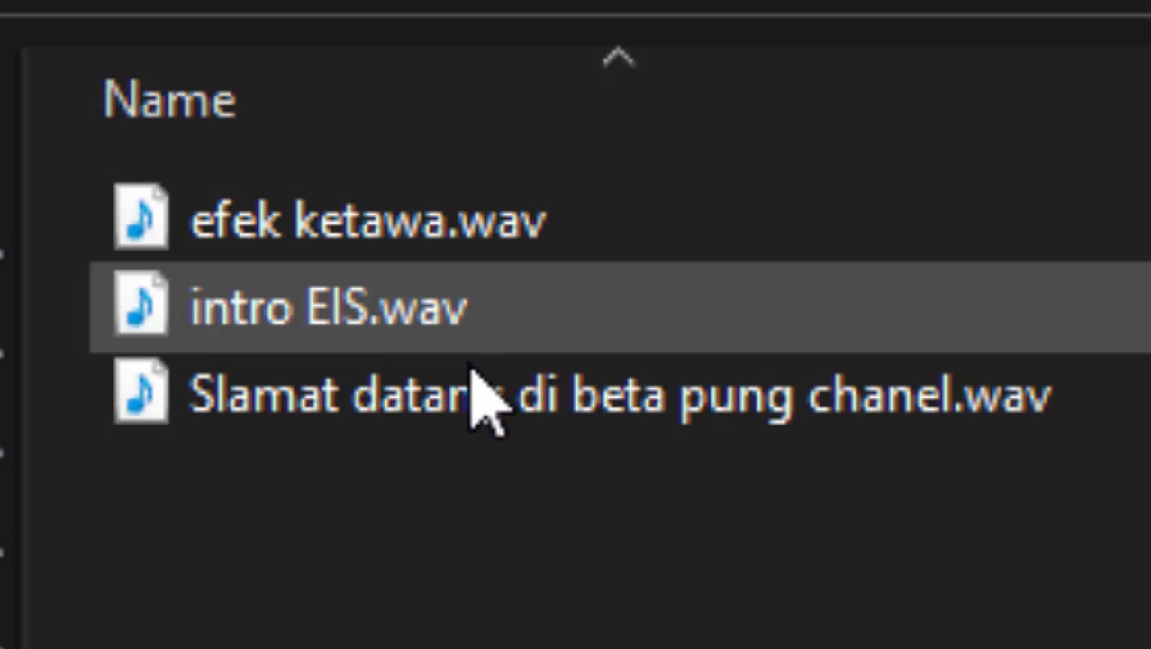
- Look through the audio files in the impor folder: efek ketawa.wav, intro EIS.wav and Slamat datang di beta pung chanel.wav
click(470, 427)
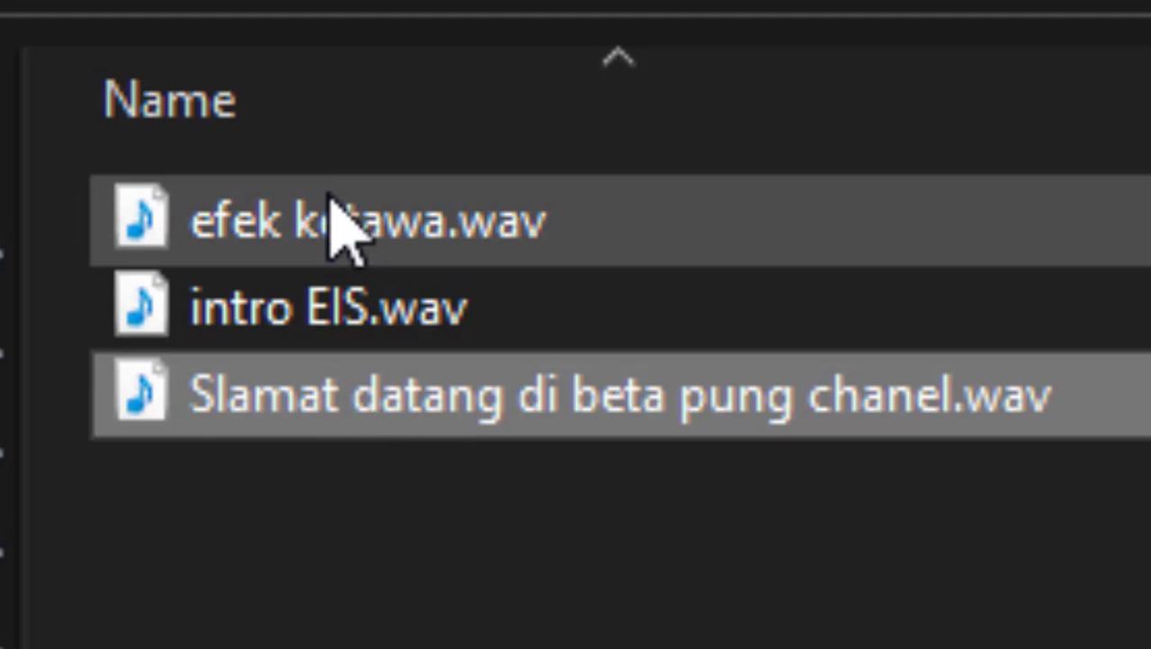
click(329, 187)
click(344, 300)
click(377, 392)
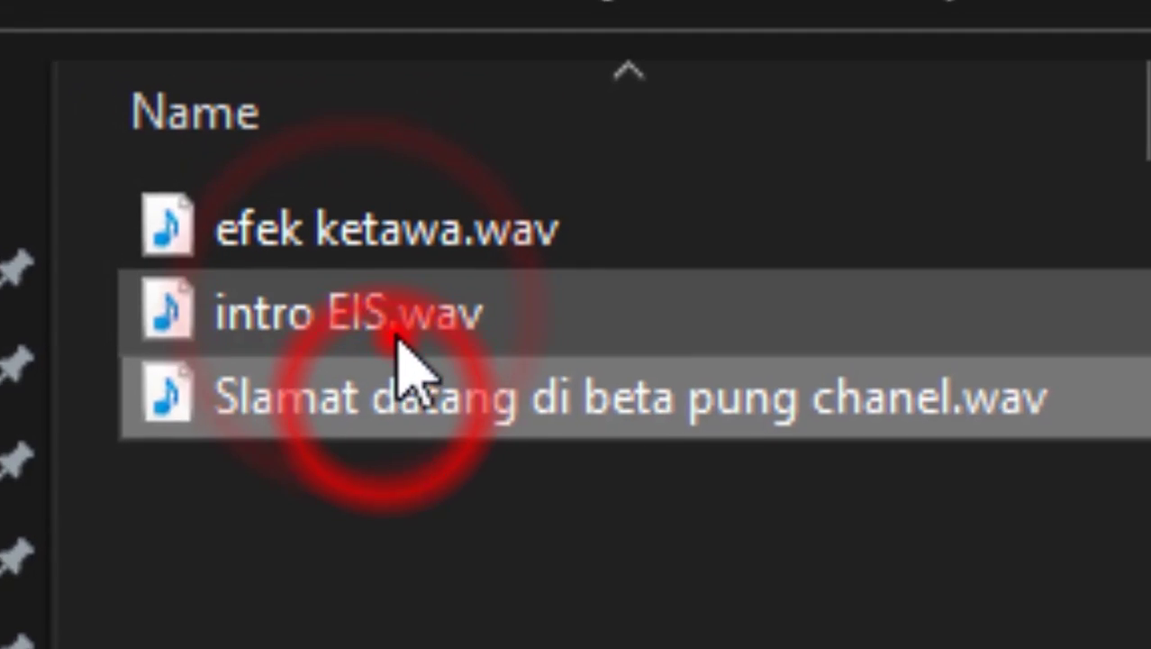
click(372, 324)
click(560, 364)
click(565, 422)
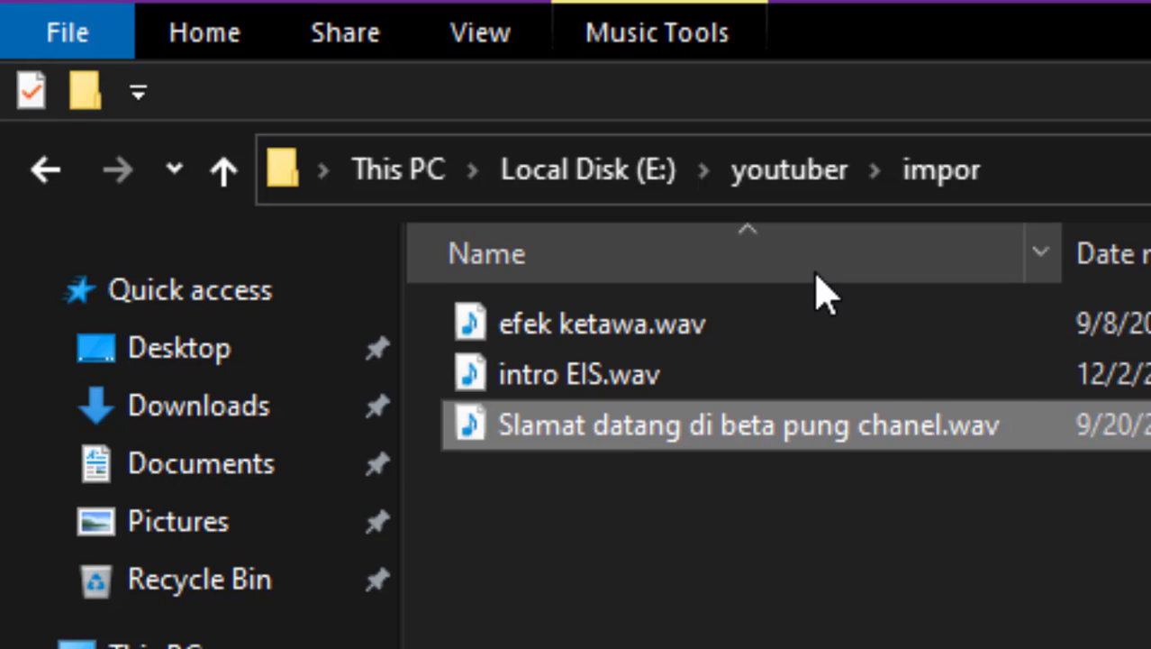
- Return to the youtuber folder and copy the impor folder
mouse_move(872, 320)
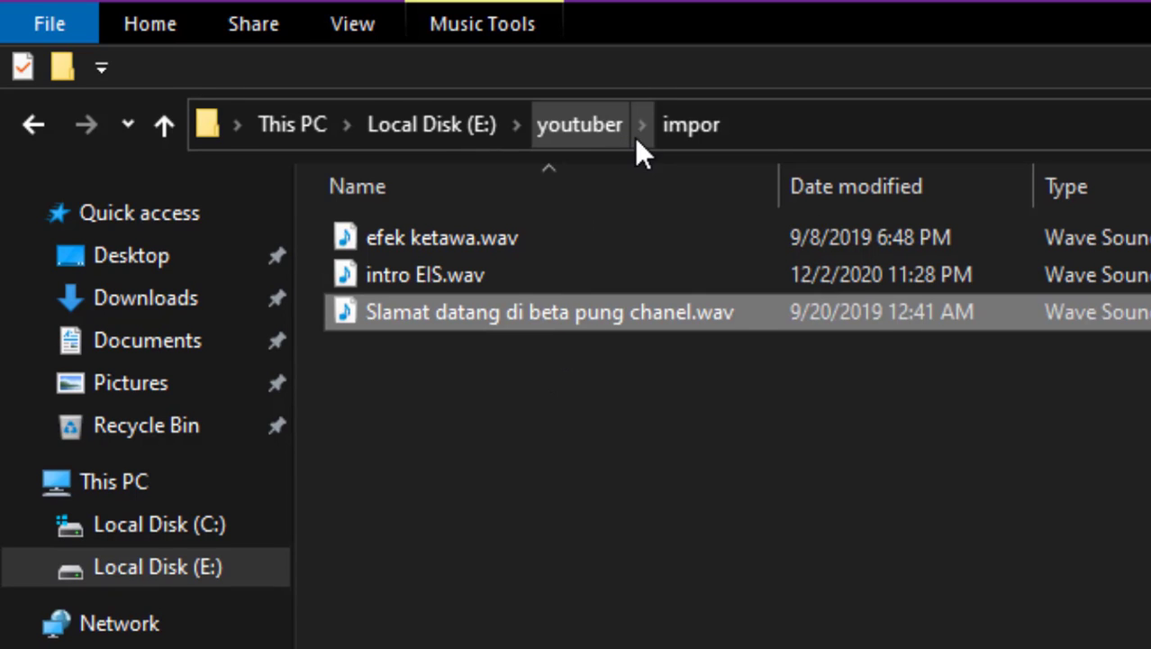
click(586, 122)
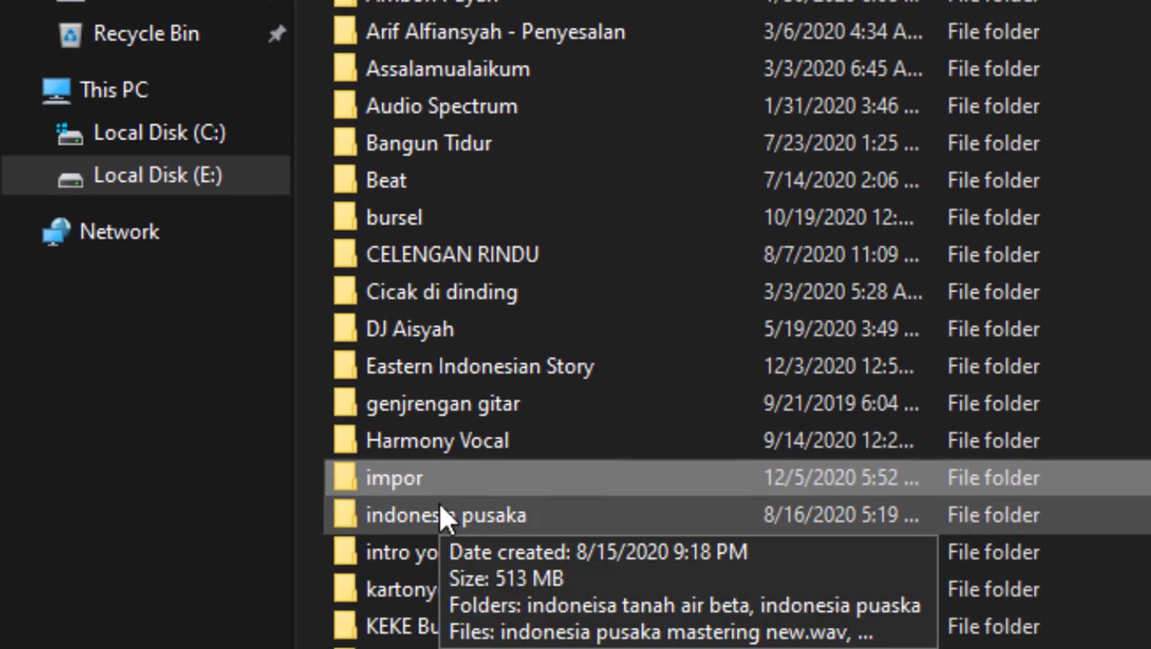
right_click(382, 478)
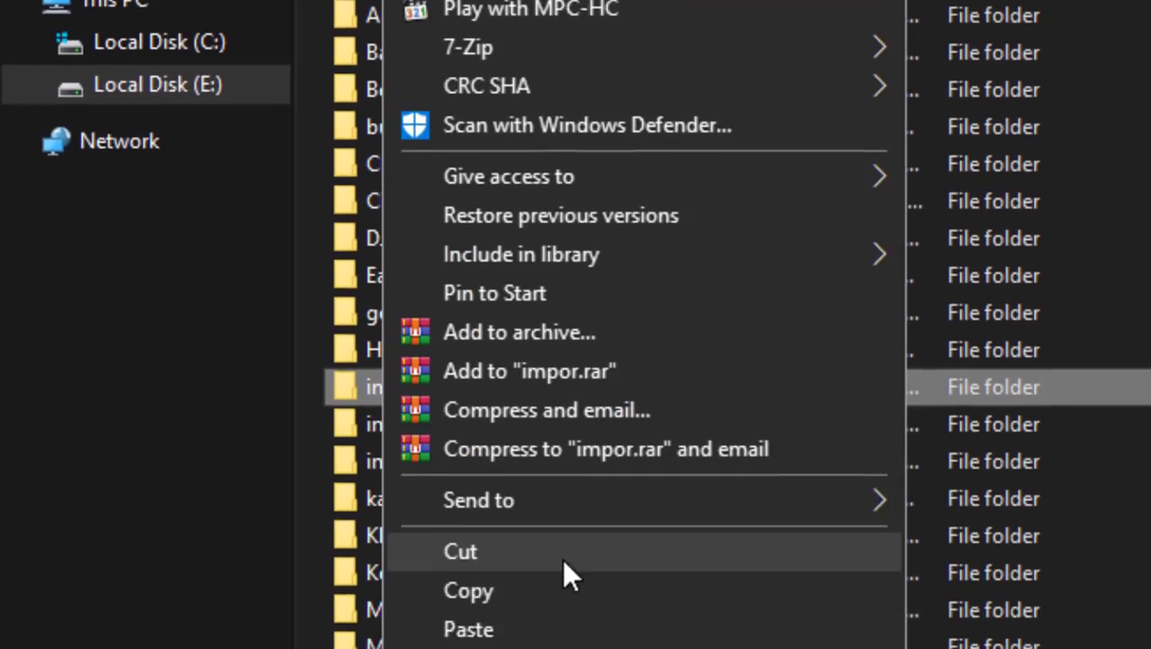
click(523, 534)
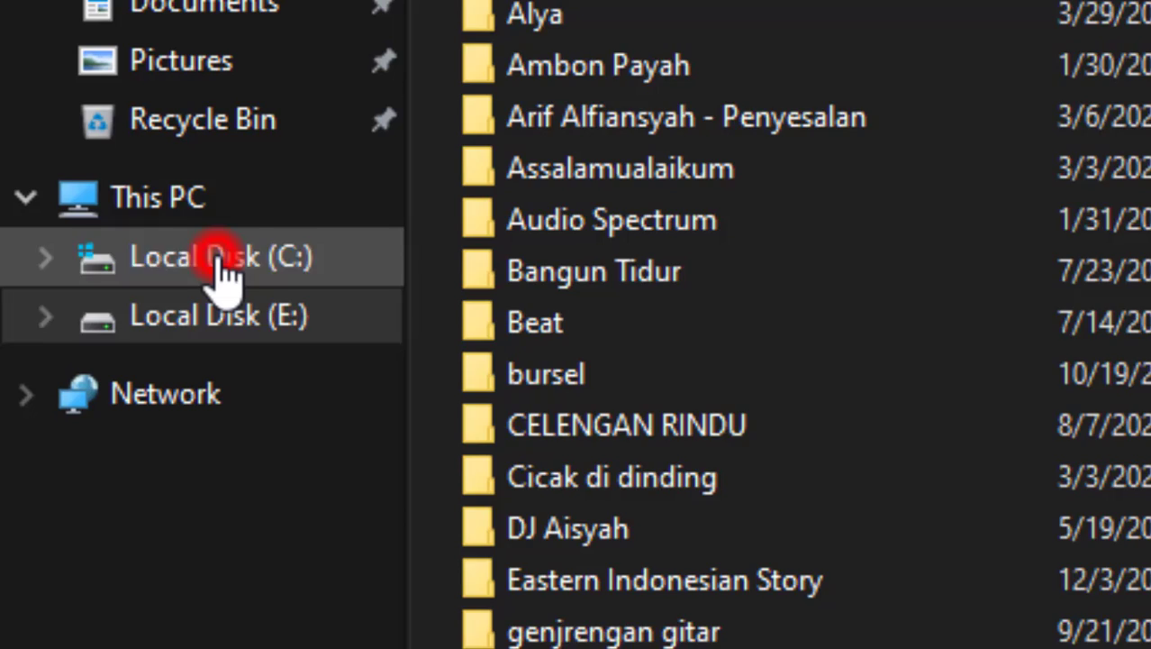
- Open the Patches folder on Local Disk (C:) under Program Files, Image-Line, FL Studio 20, Data
click(221, 261)
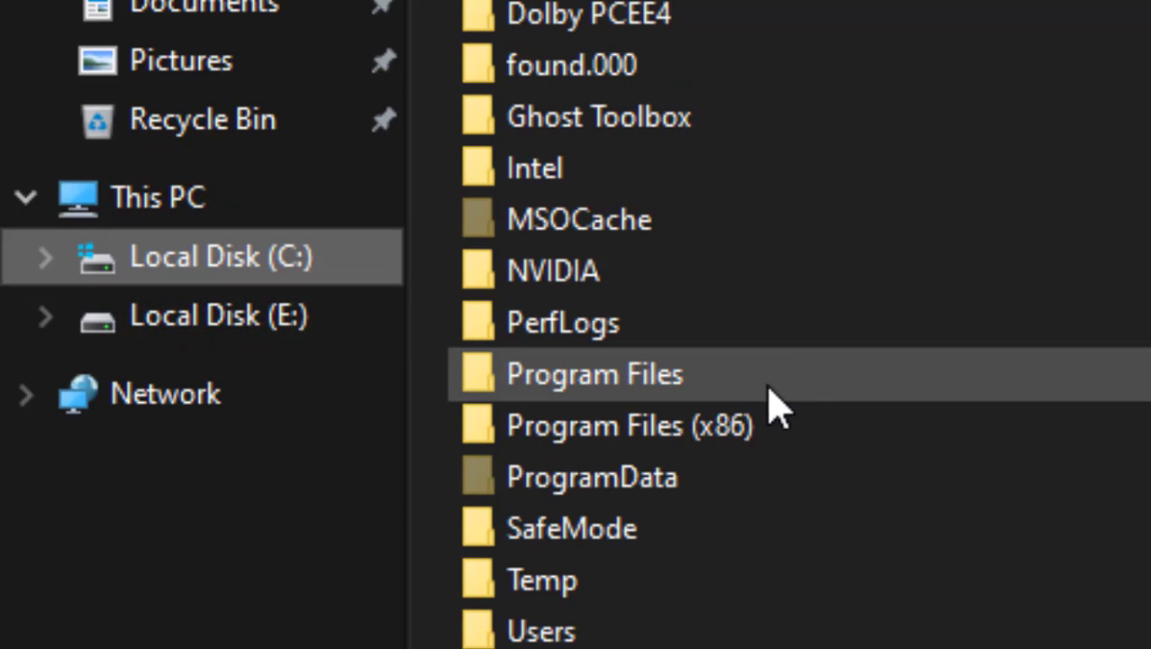
double_click(702, 376)
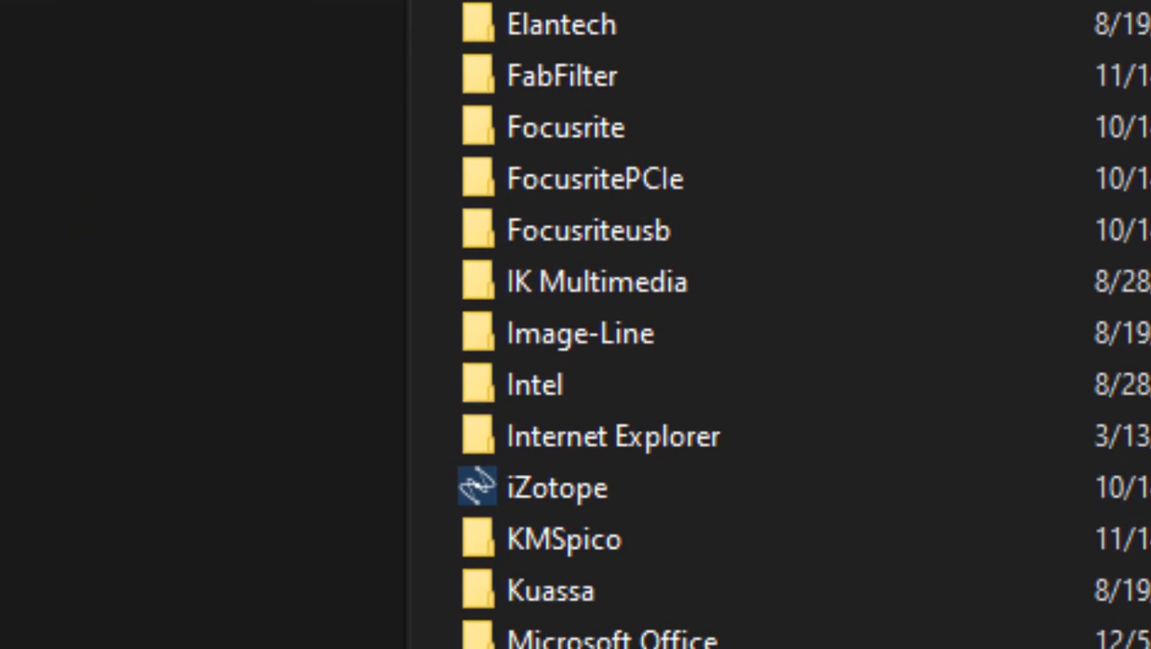
double_click(640, 335)
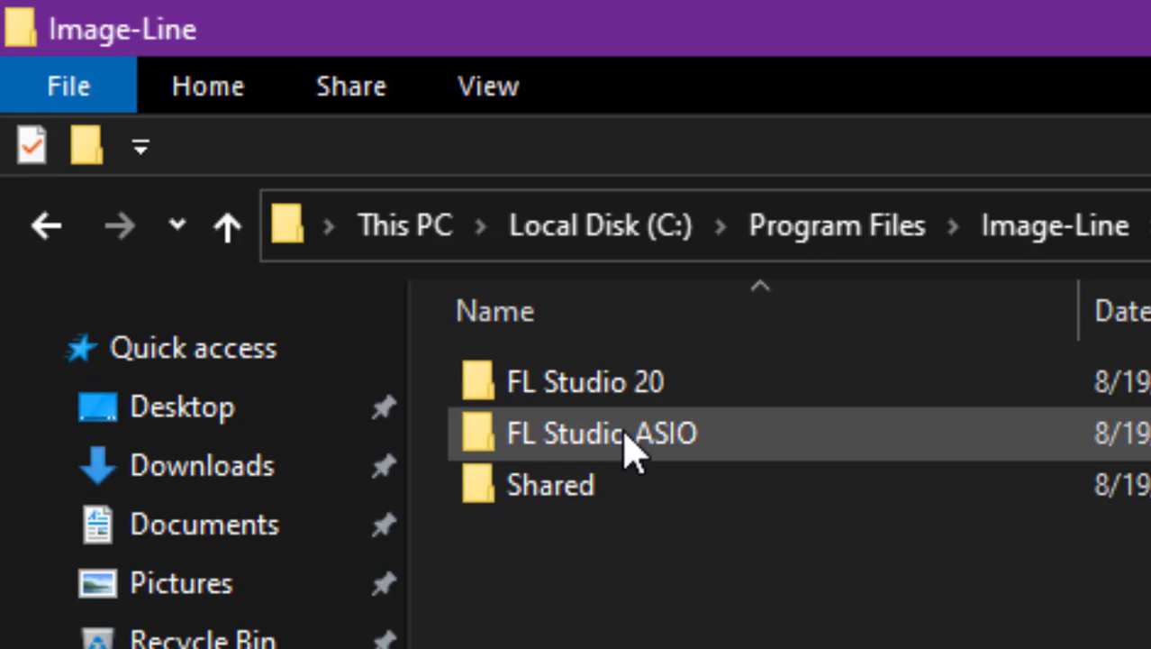
double_click(608, 391)
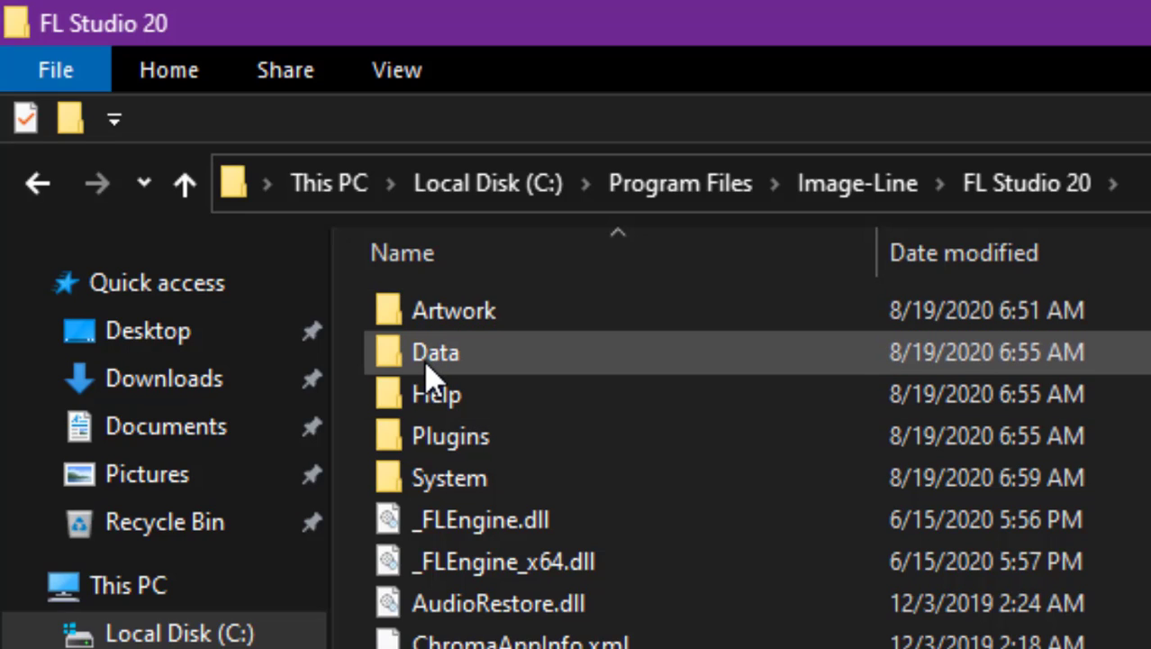
double_click(431, 374)
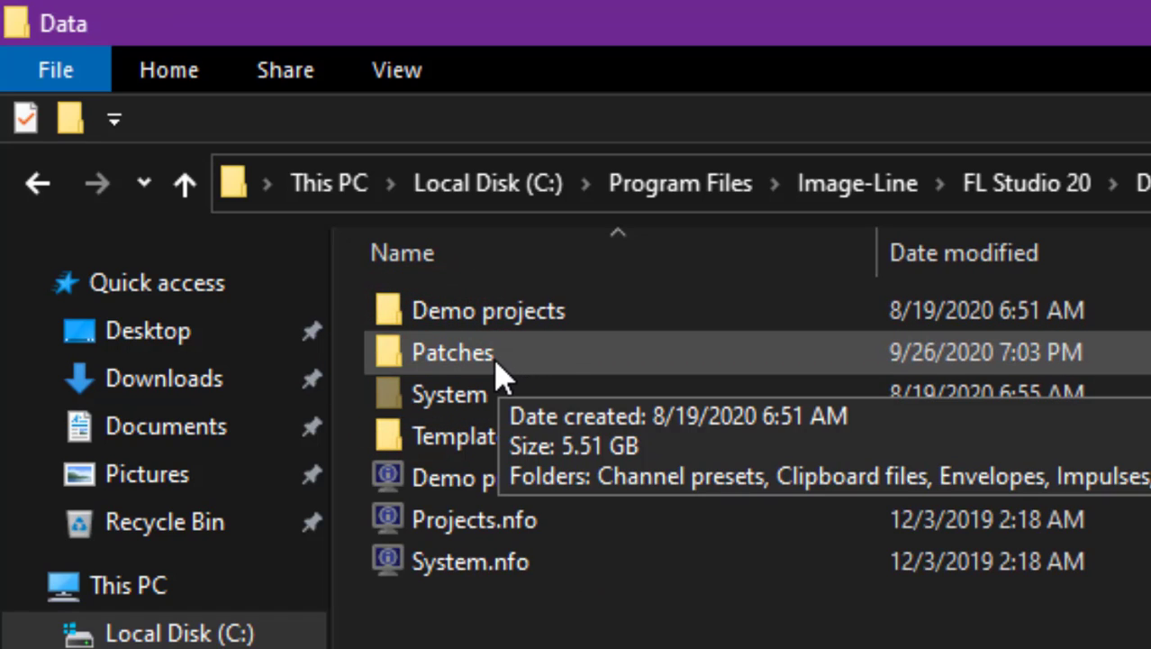
double_click(496, 367)
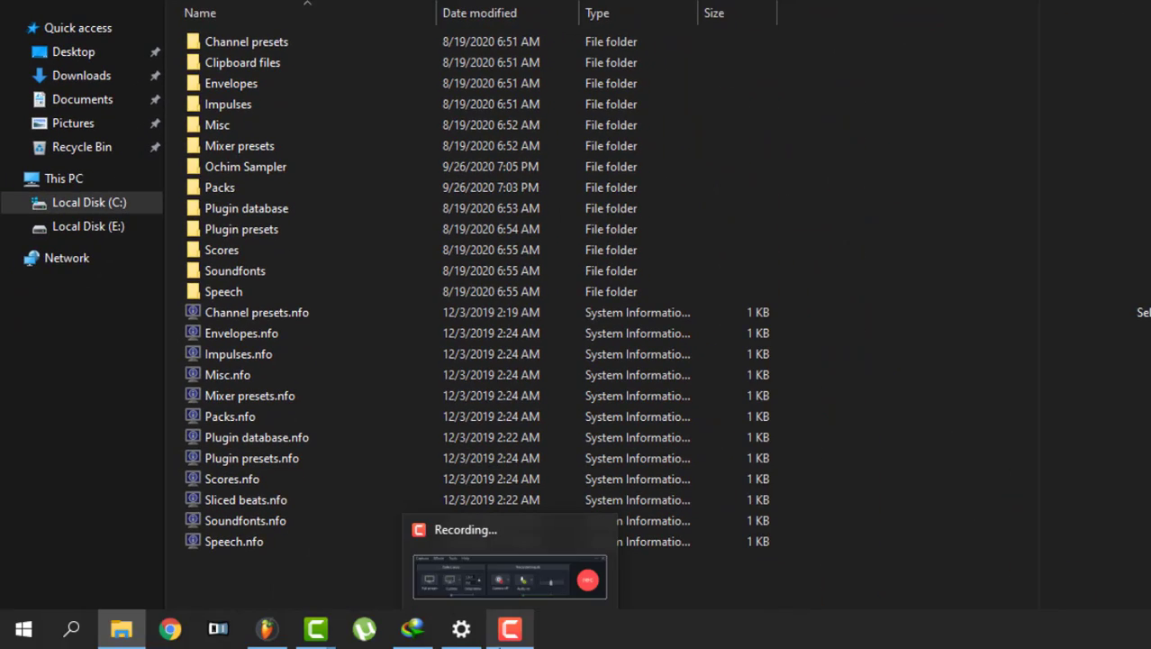
- Compare the Patches folders with the FL Studio browser, and paste the impor folder into Patches
click(266, 628)
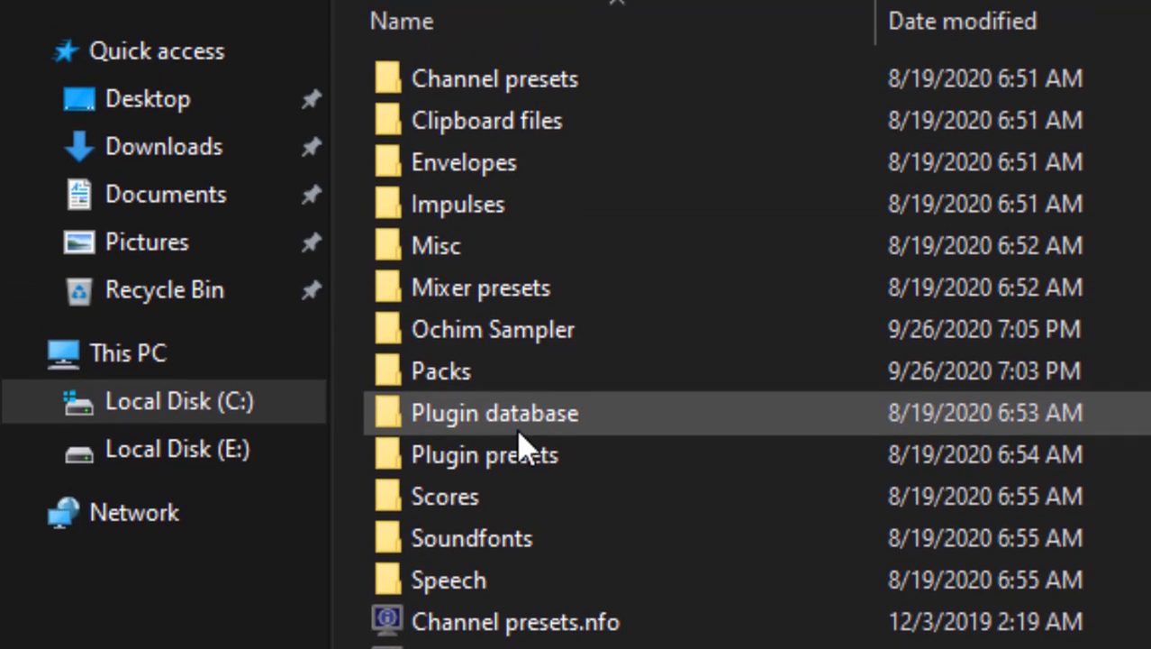
mouse_move(491, 345)
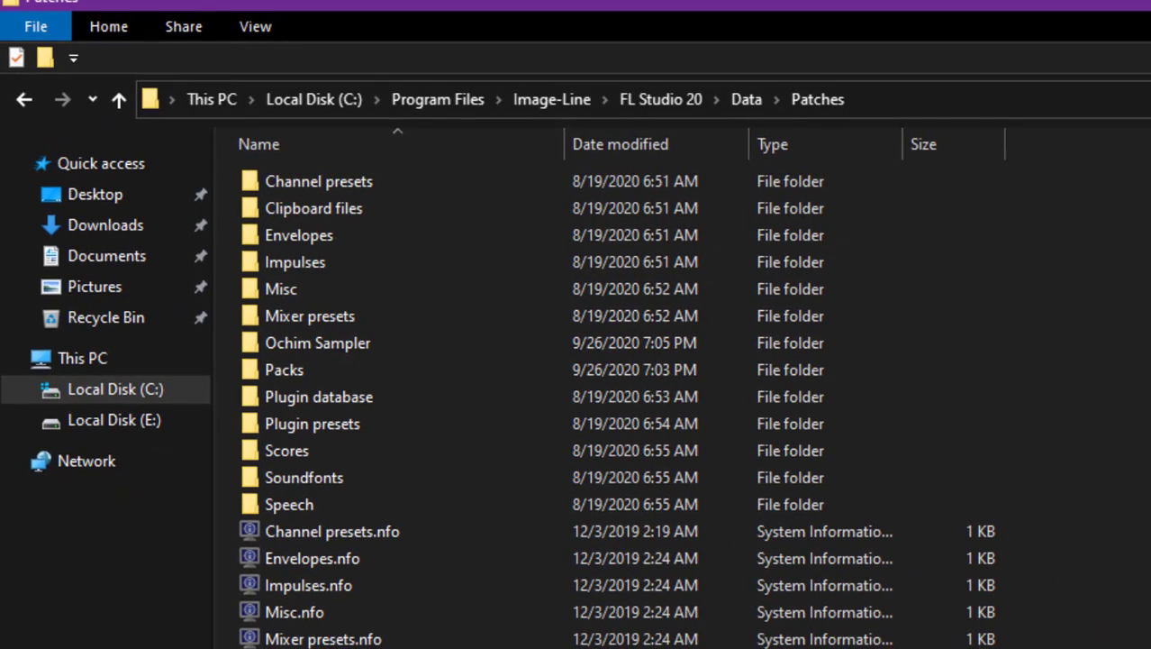
click(1133, 335)
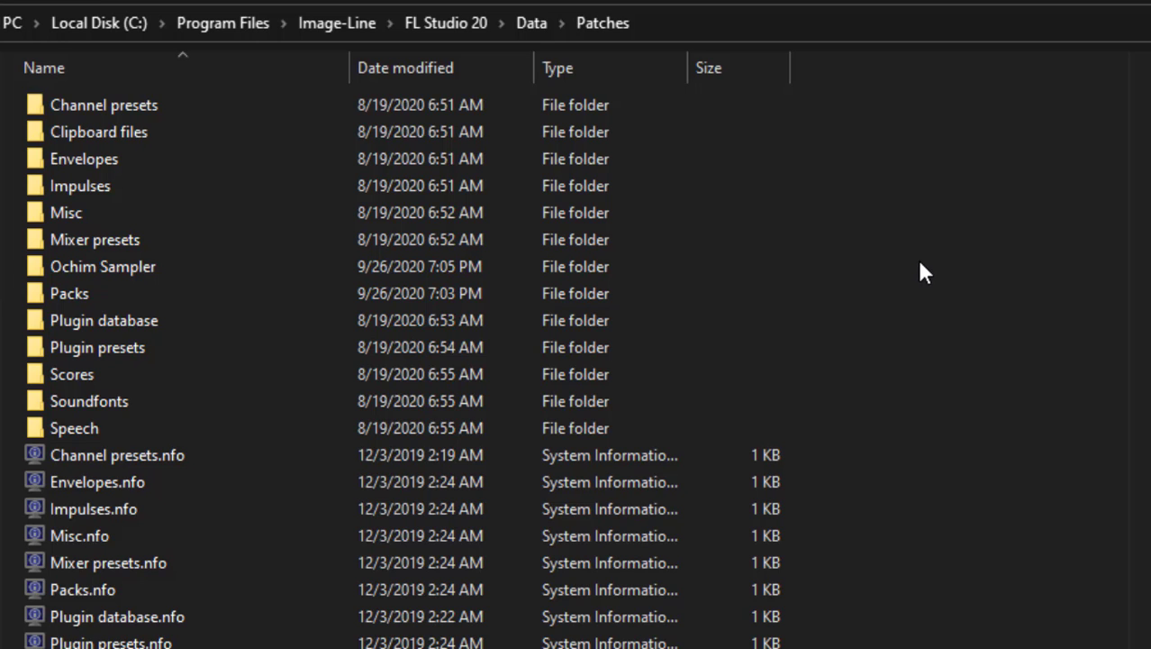
right_click(919, 263)
click(984, 439)
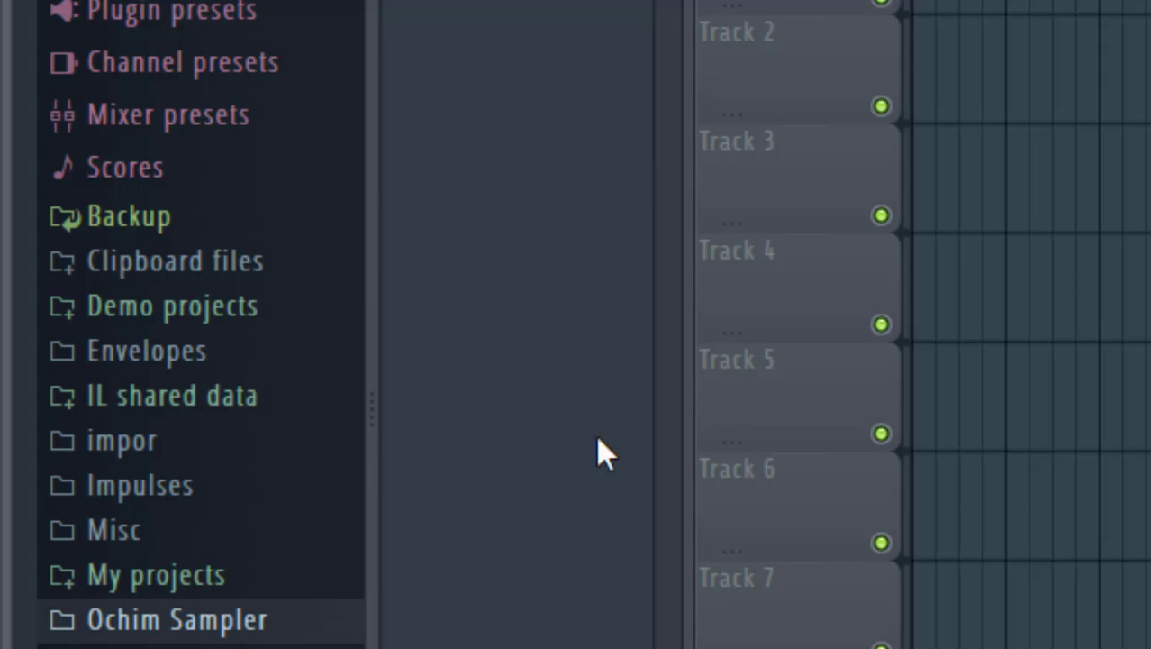
- Expand impor in the FL Studio browser, preview efek ketawa, intro EIS and Slamat datang di beta pung chanel, and collapse the folder
drag(596, 436, 119, 446)
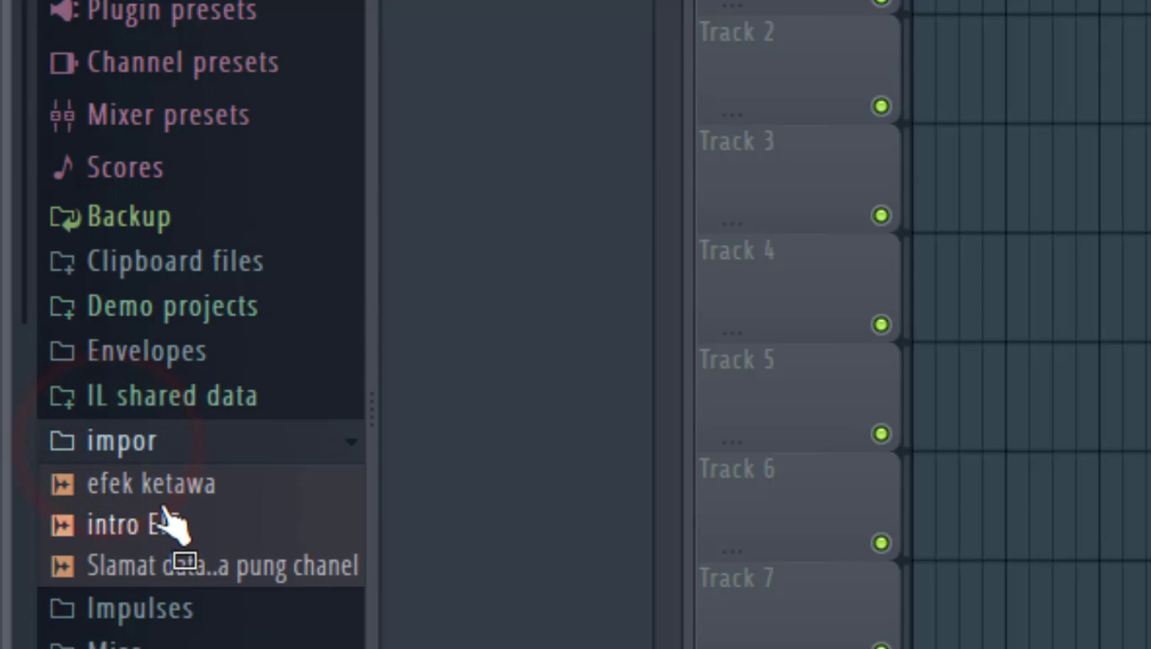
scroll(167, 518, down, 3)
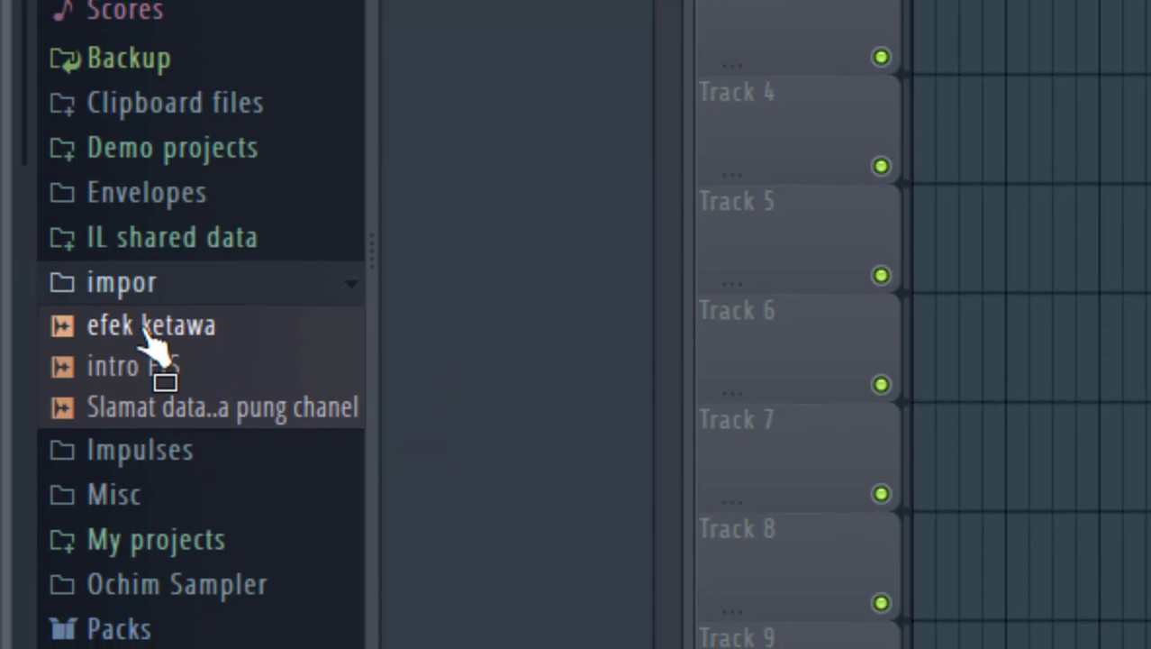
click(140, 327)
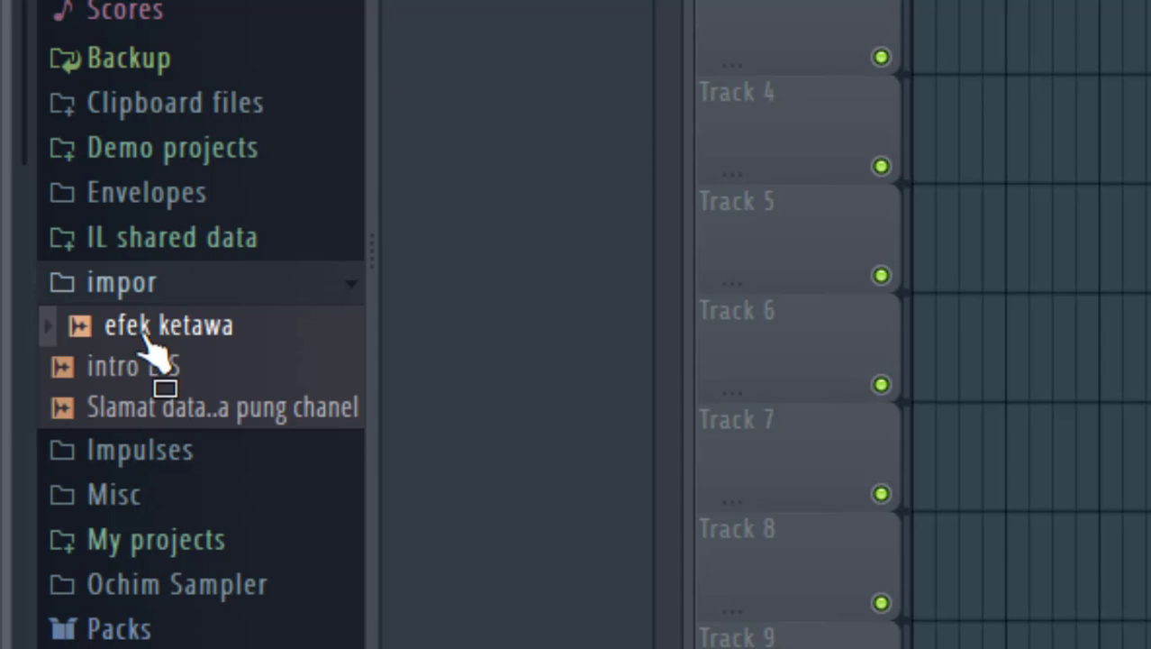
click(155, 374)
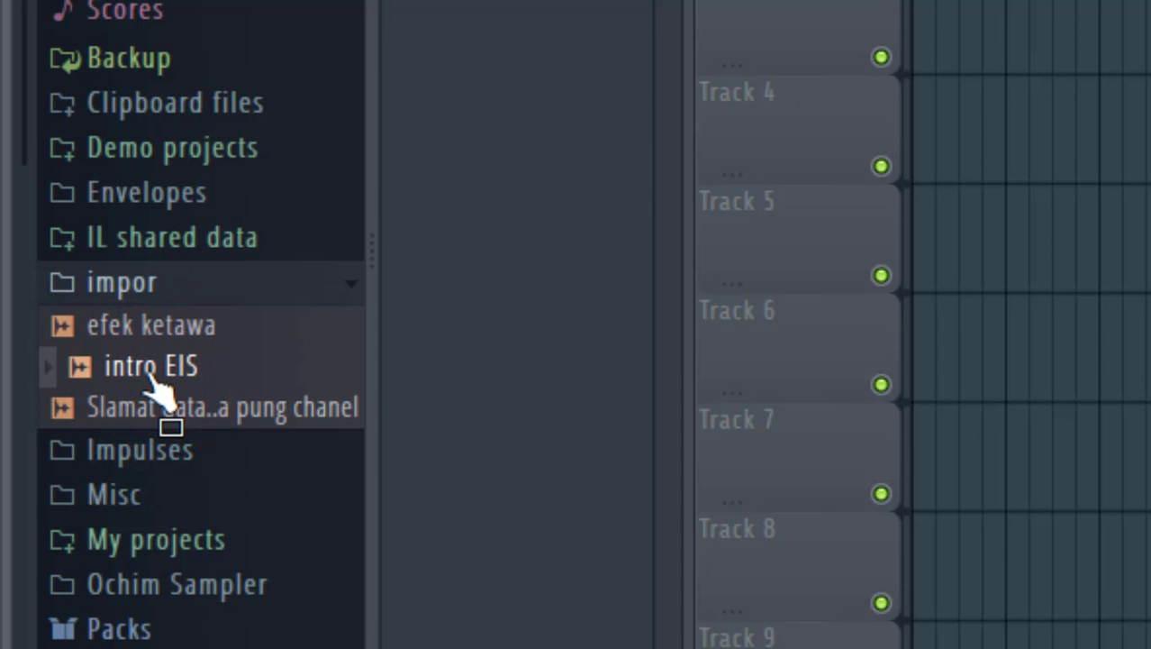
click(206, 408)
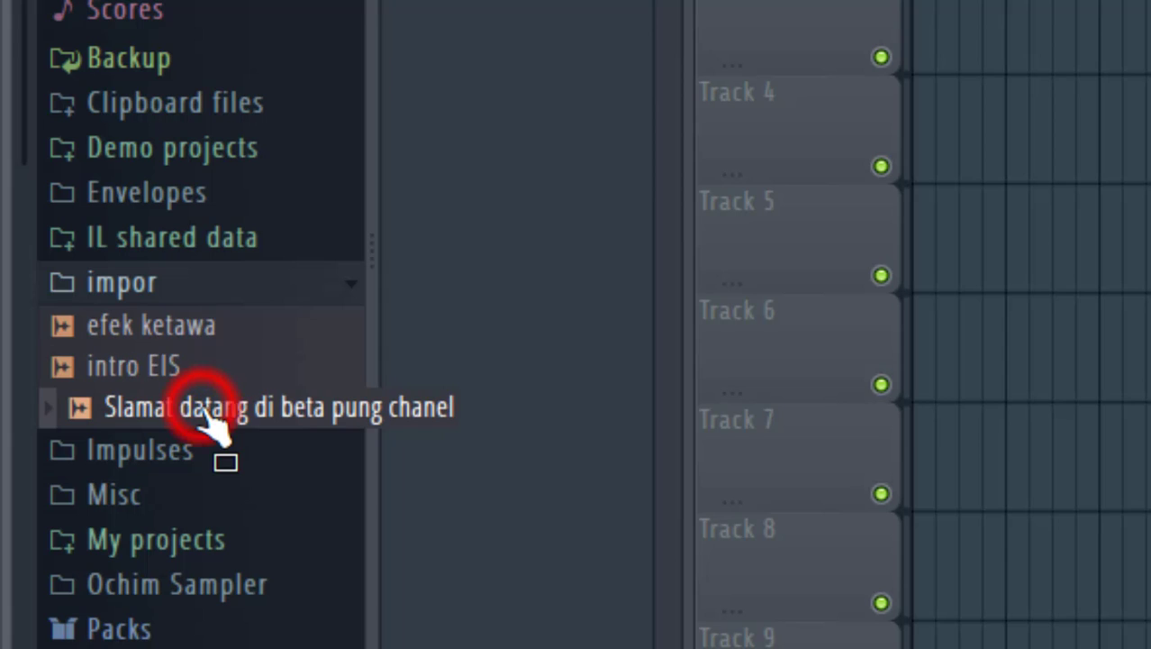
click(153, 369)
click(164, 405)
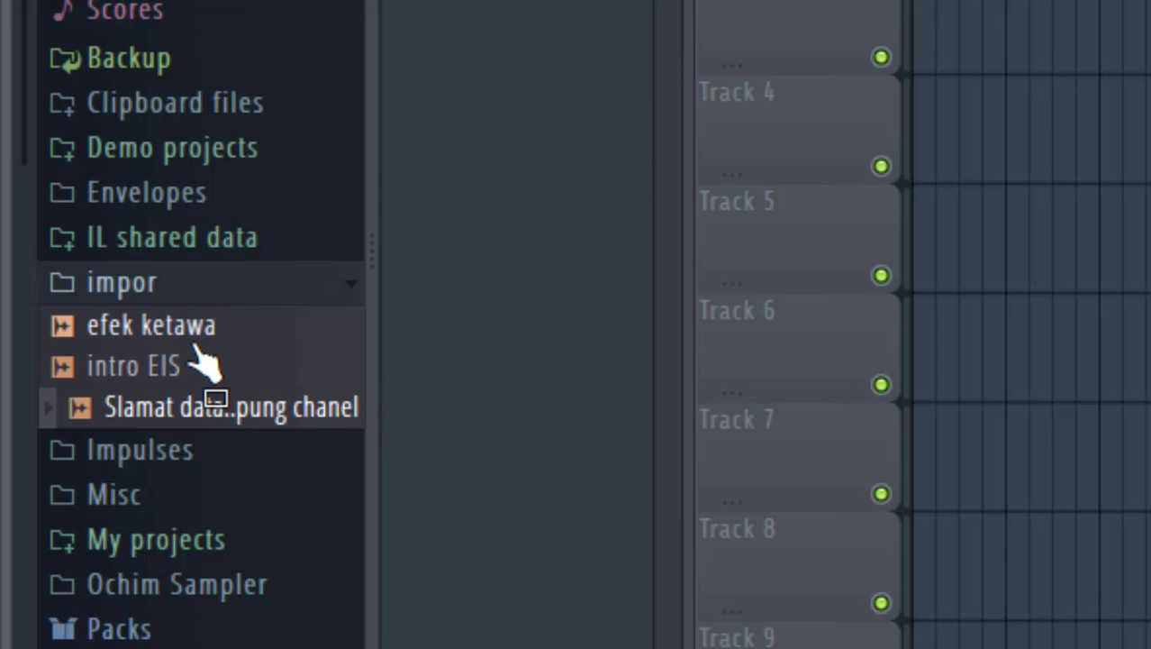
click(185, 327)
click(200, 366)
click(214, 401)
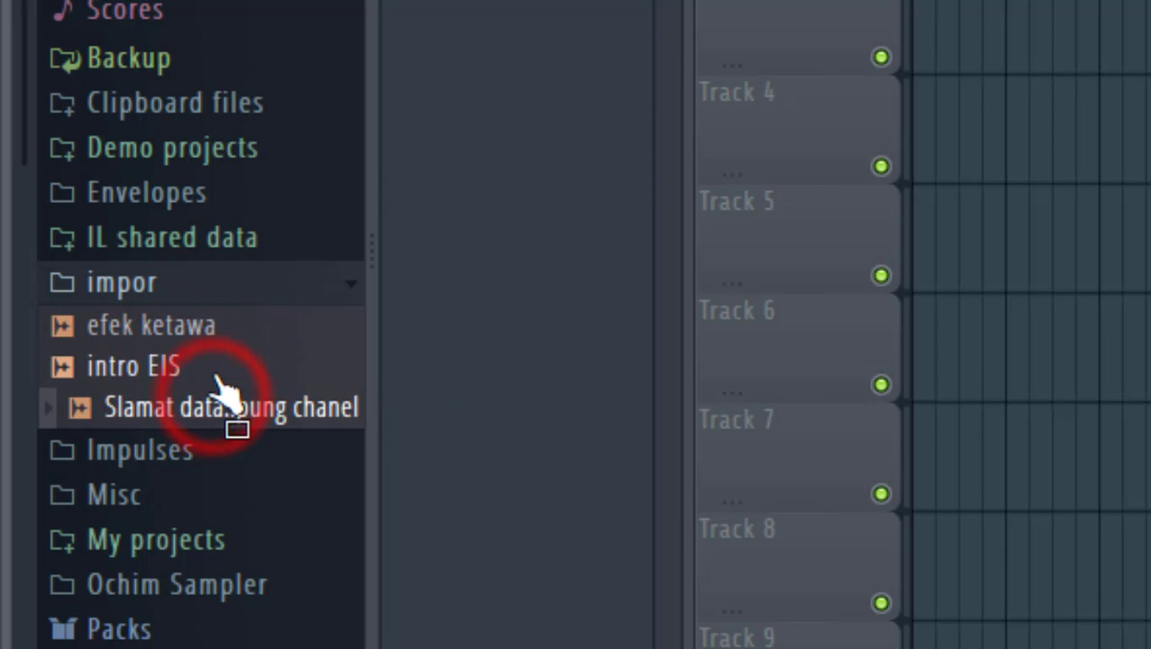
click(214, 369)
click(193, 327)
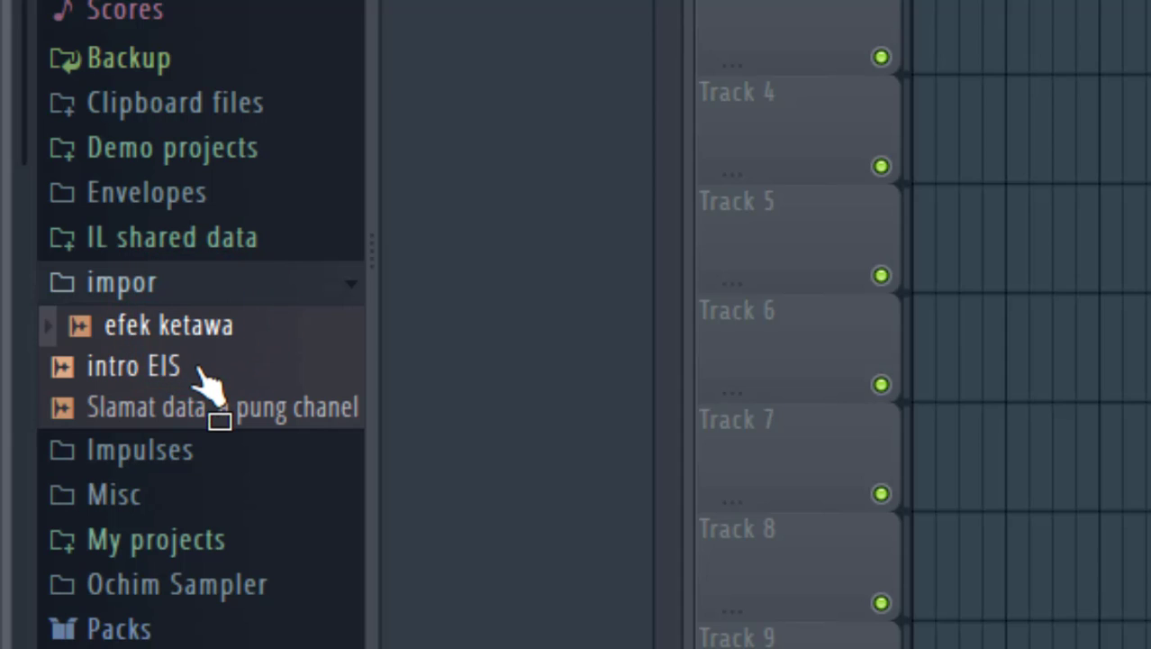
click(200, 371)
click(224, 407)
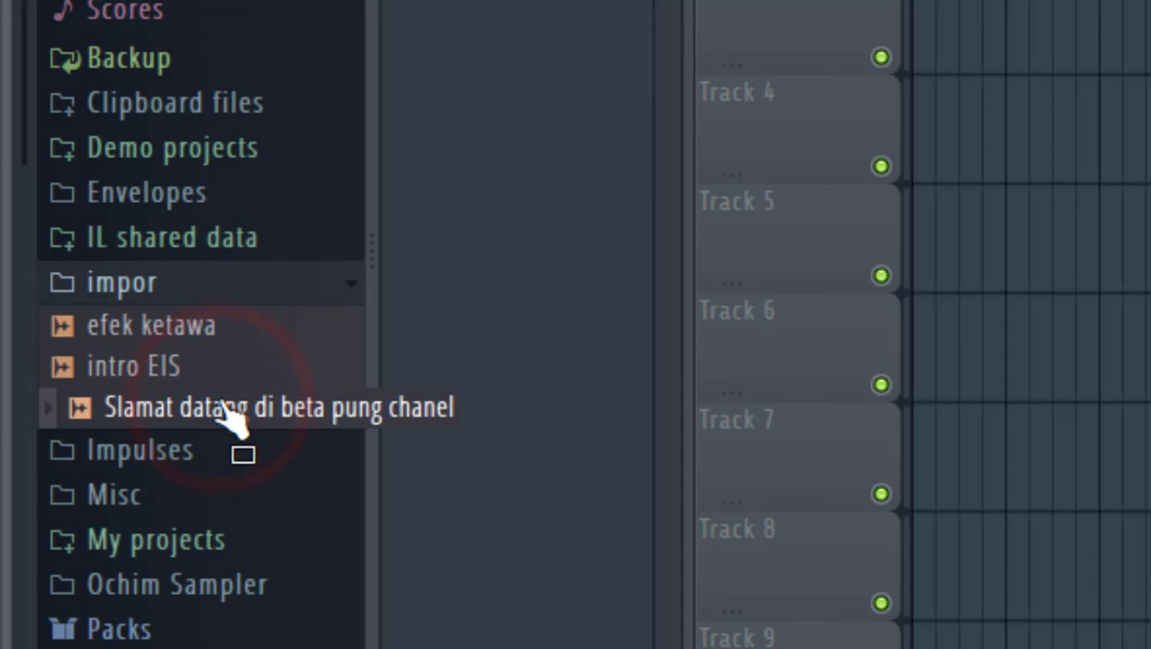
click(171, 283)
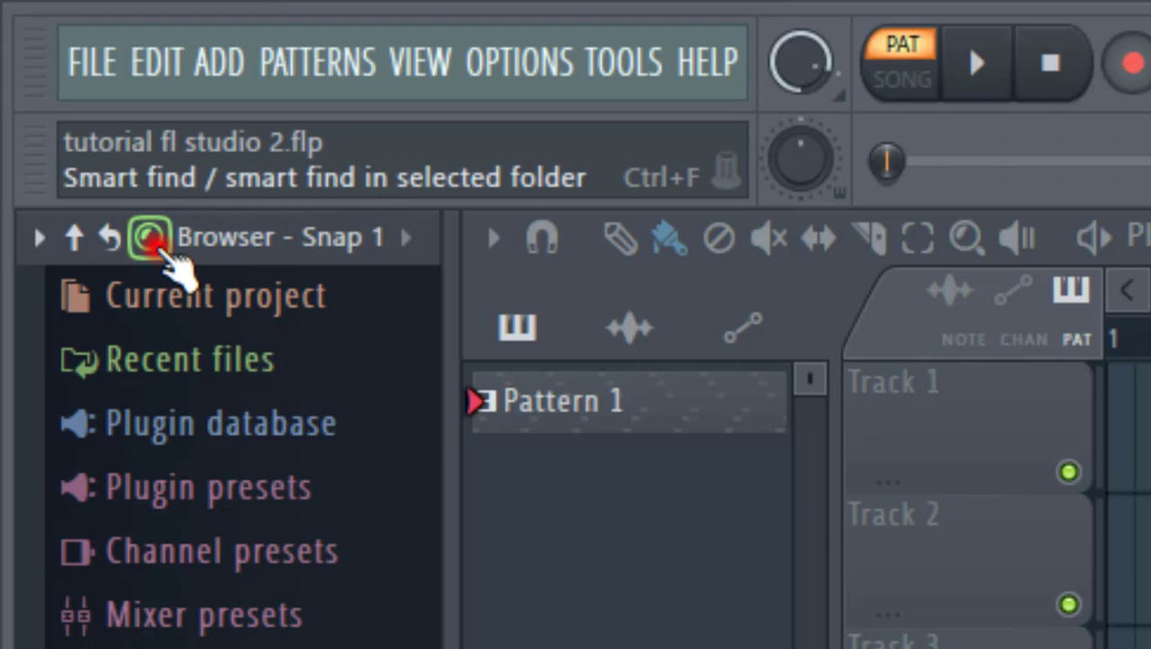
- Search the browser for "piano" with smart find
click(149, 237)
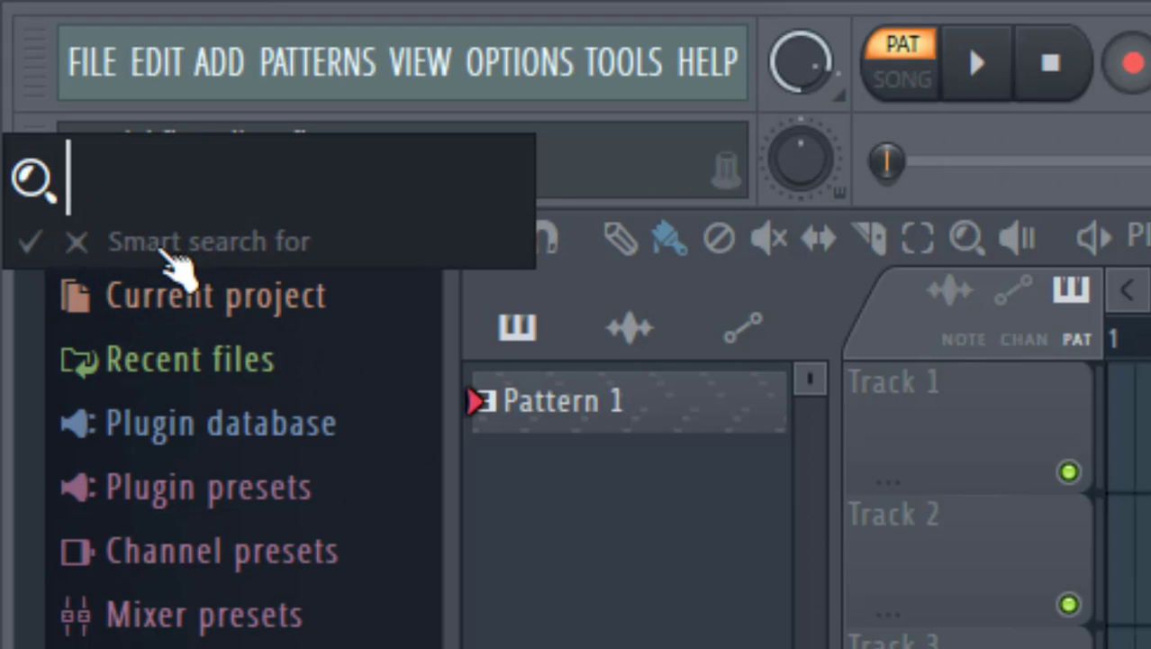
text(pia)
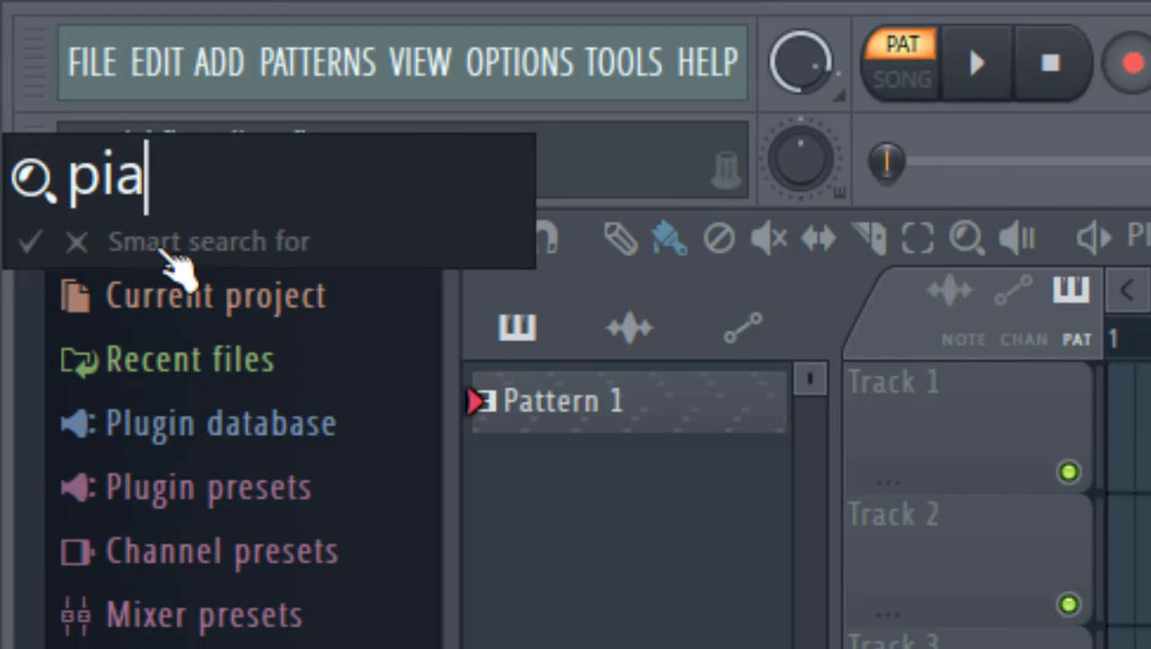
text(no)
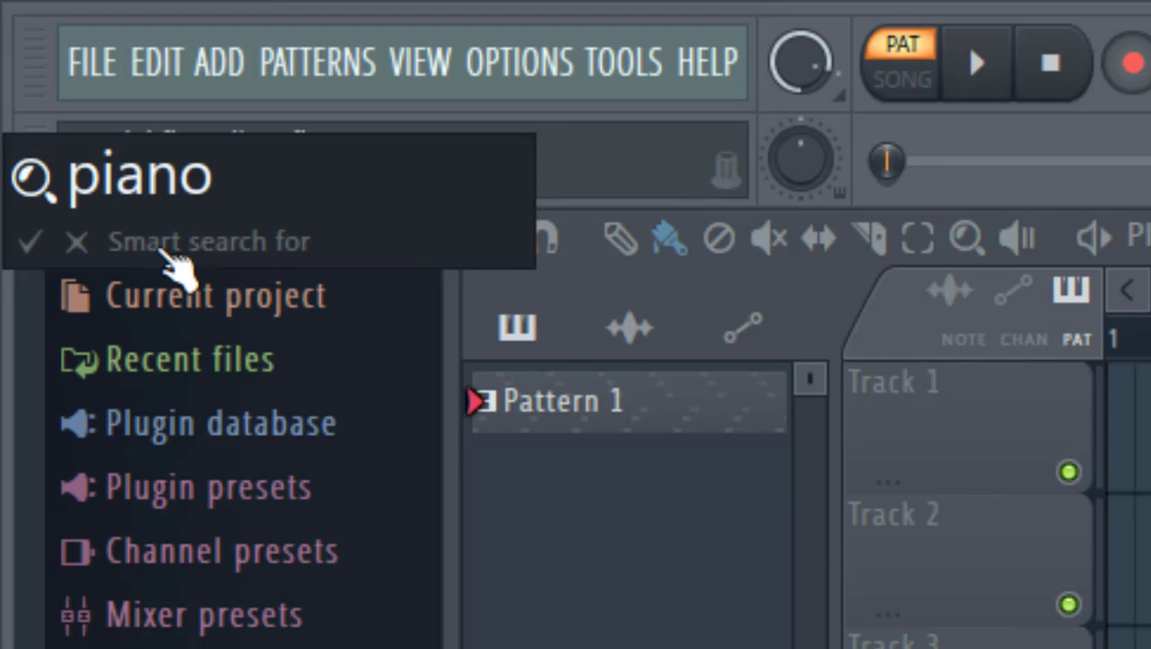
key(Return)
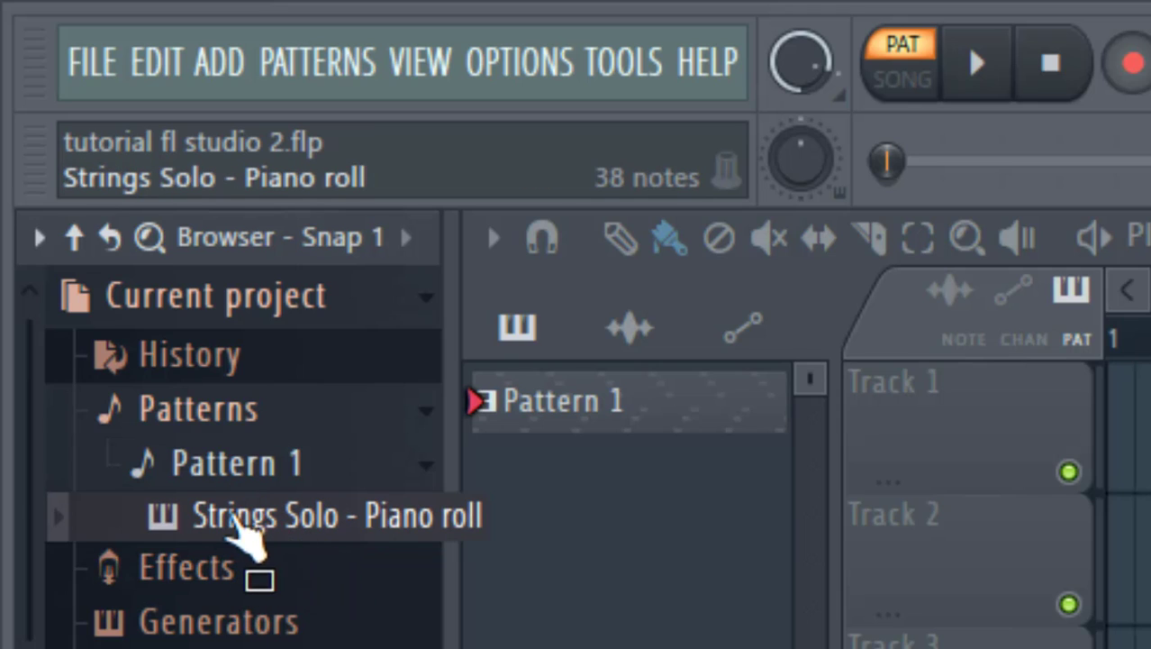
- Show the channel rack, look inside History under Current project, and collapse Current project
drag(221, 527, 624, 412)
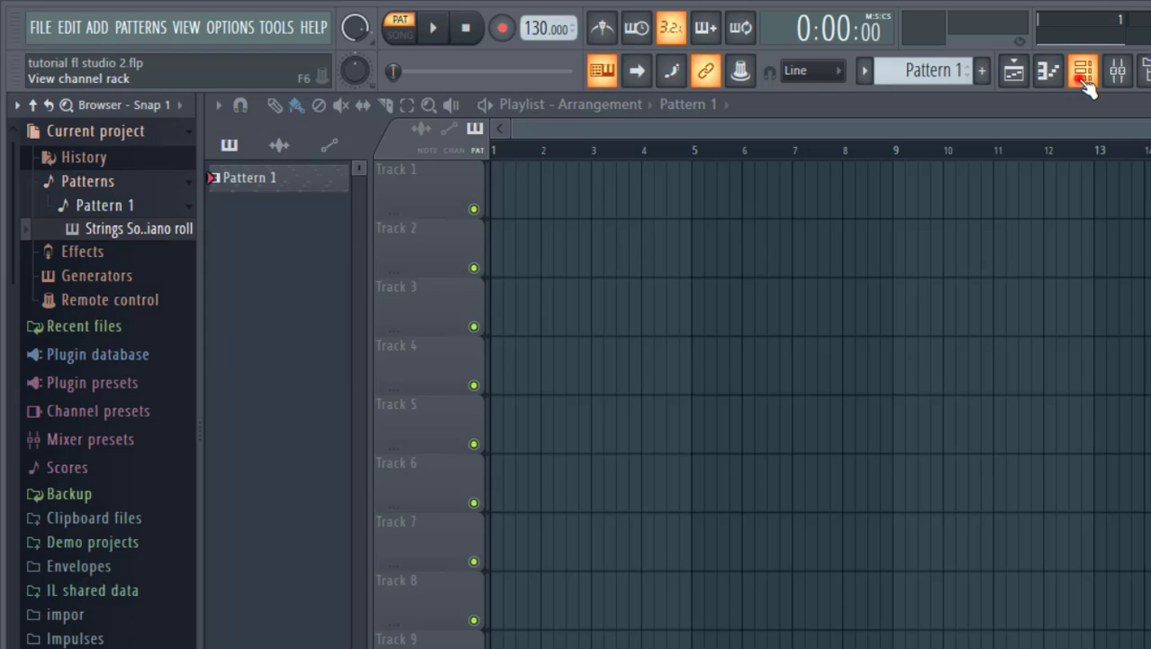
click(1083, 74)
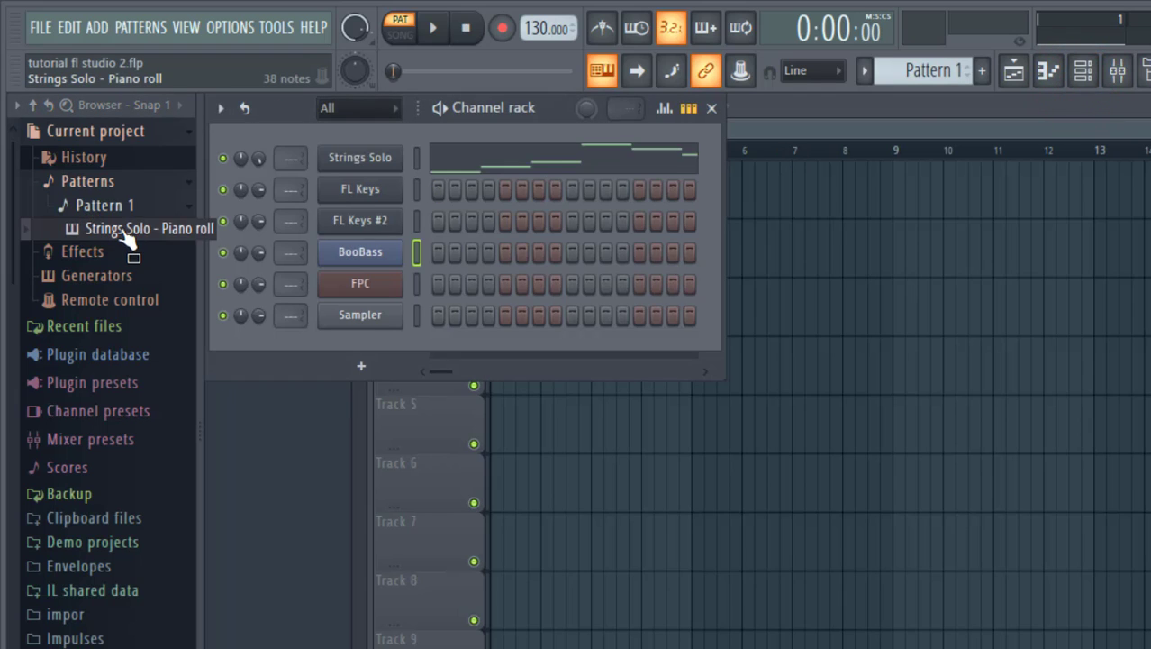
click(83, 157)
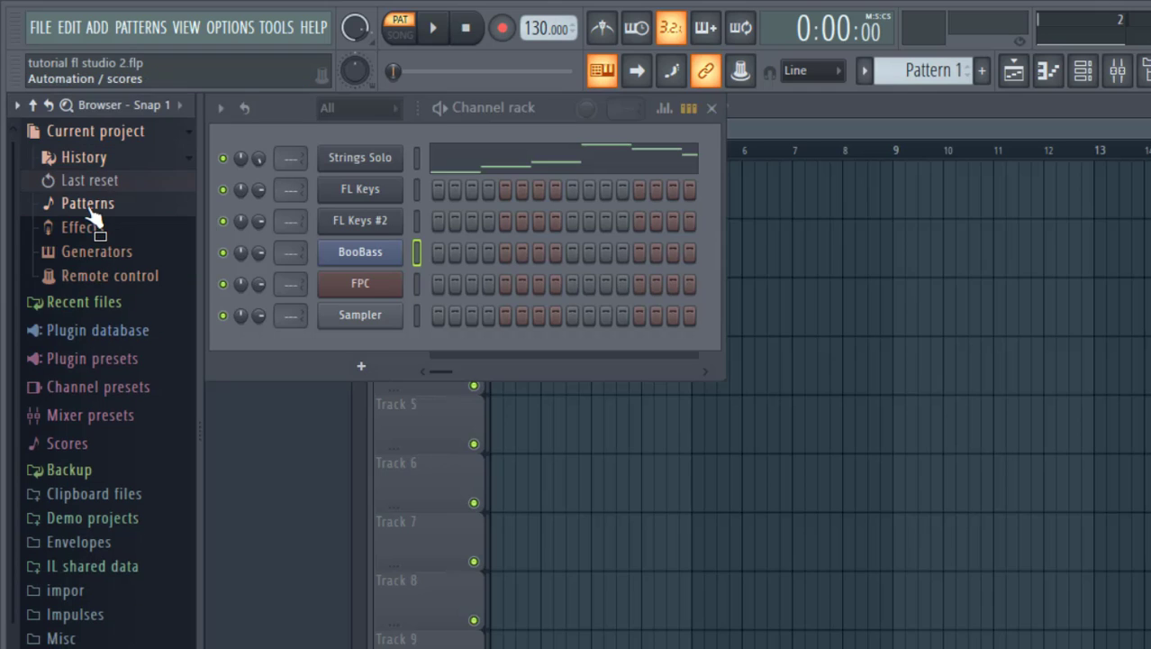
click(77, 130)
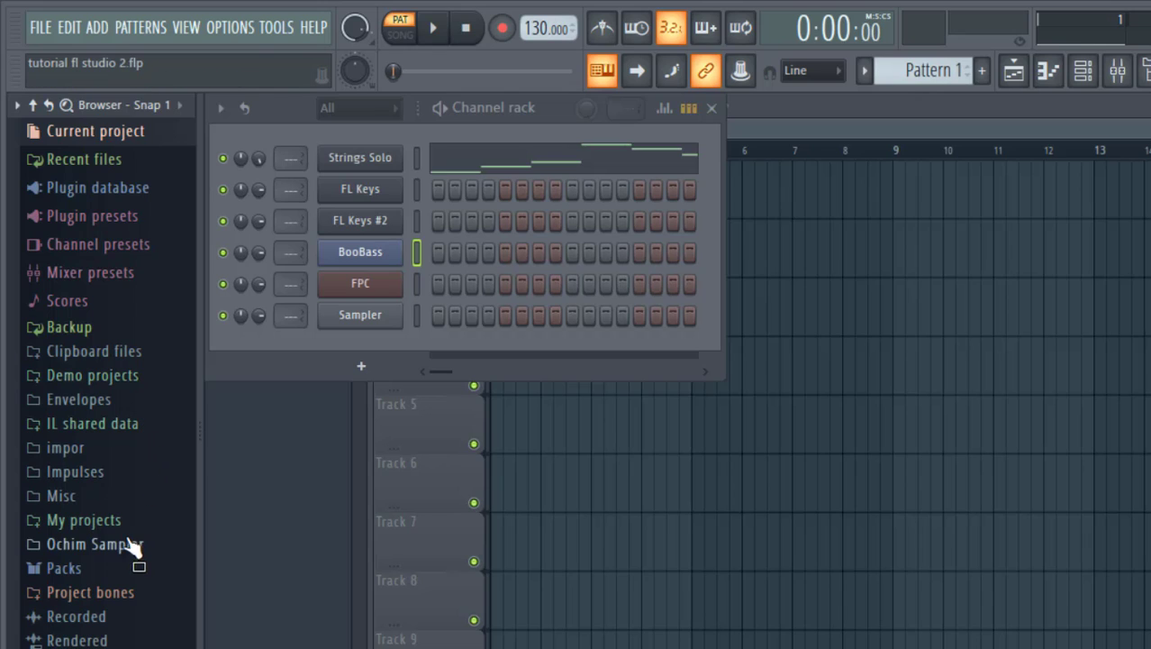
- Expand Packs, Drums and Kicks in the browser and preview the 707 Kick sample
click(88, 569)
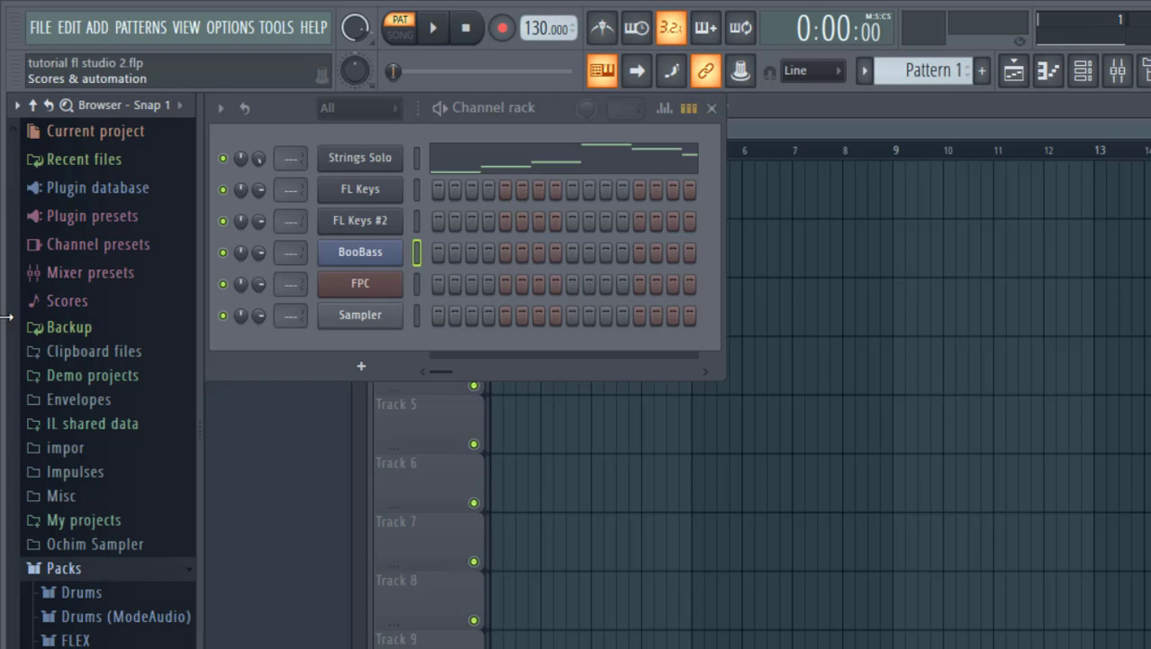
drag(16, 192, 56, 455)
scroll(56, 447, down, 2)
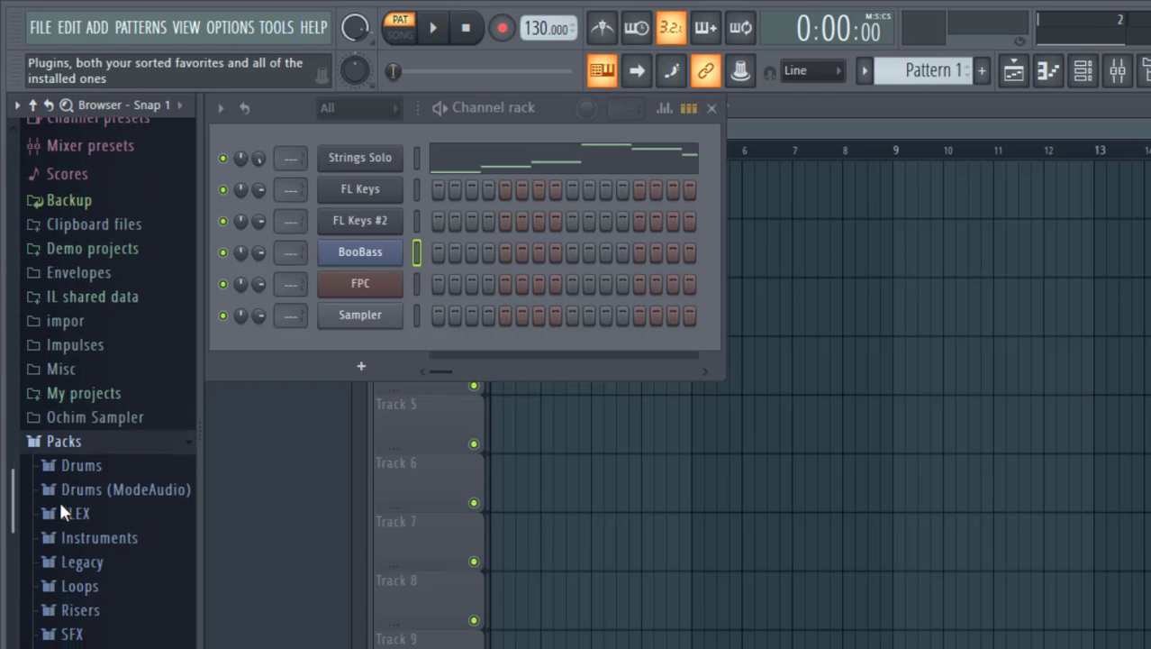
click(85, 455)
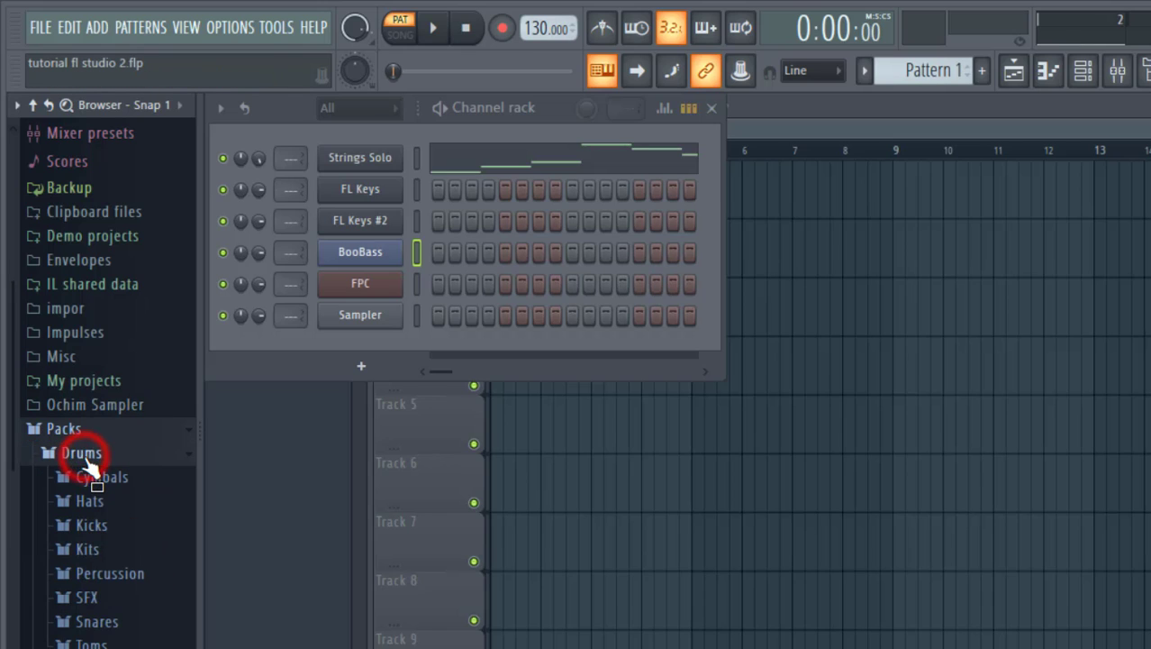
click(93, 525)
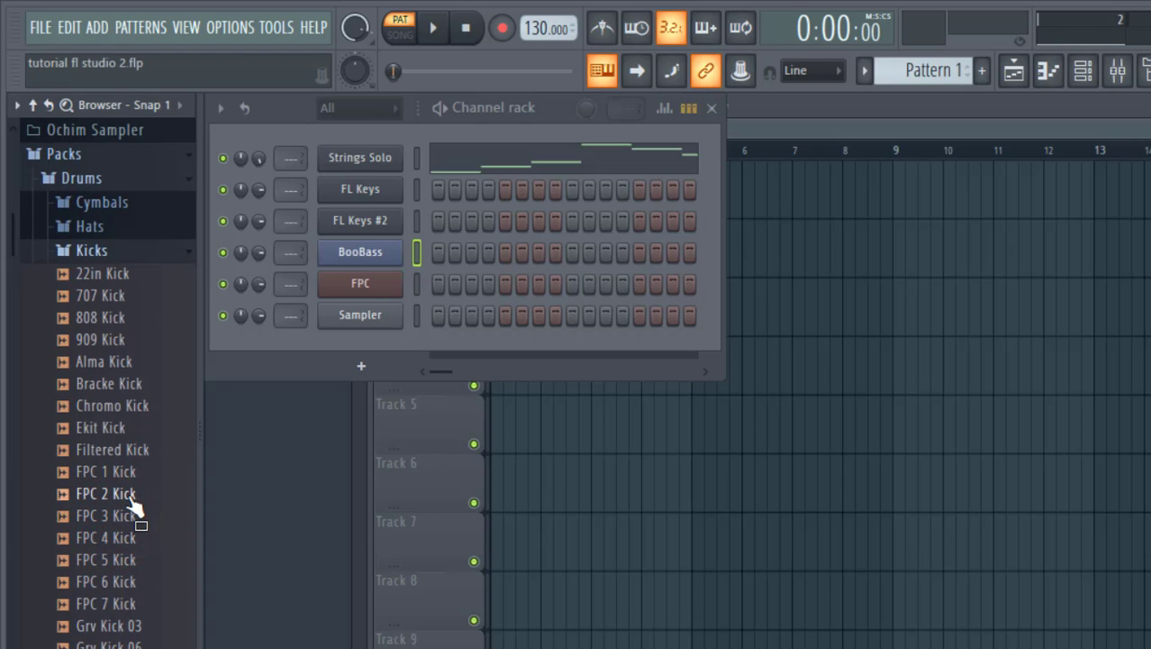
click(118, 297)
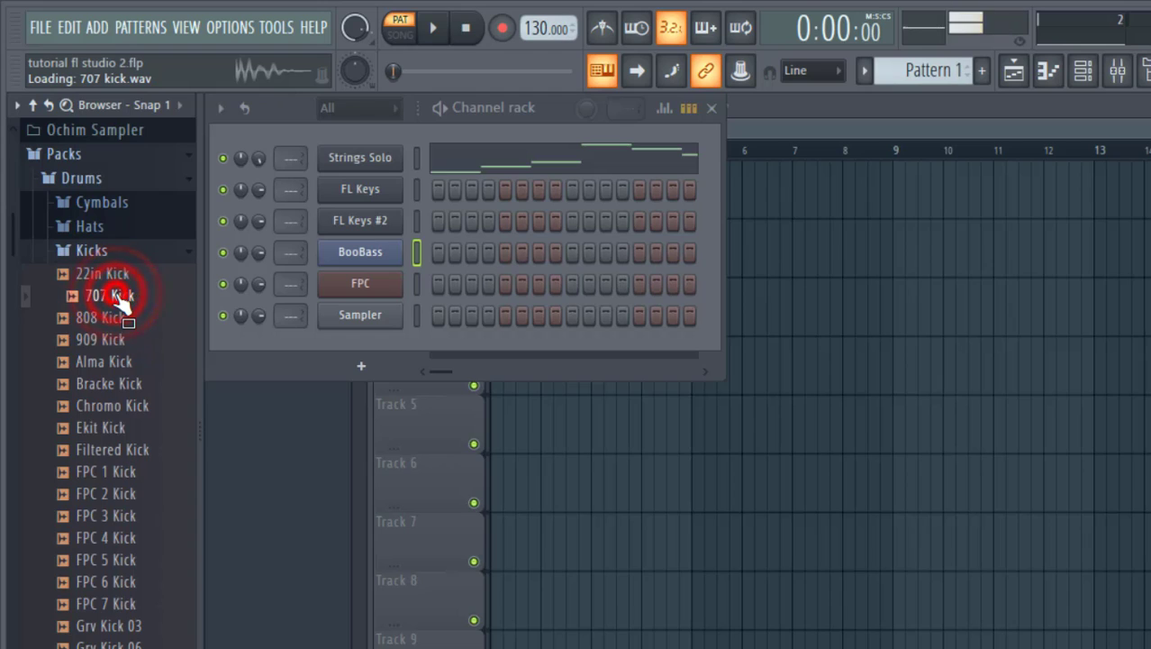
click(103, 302)
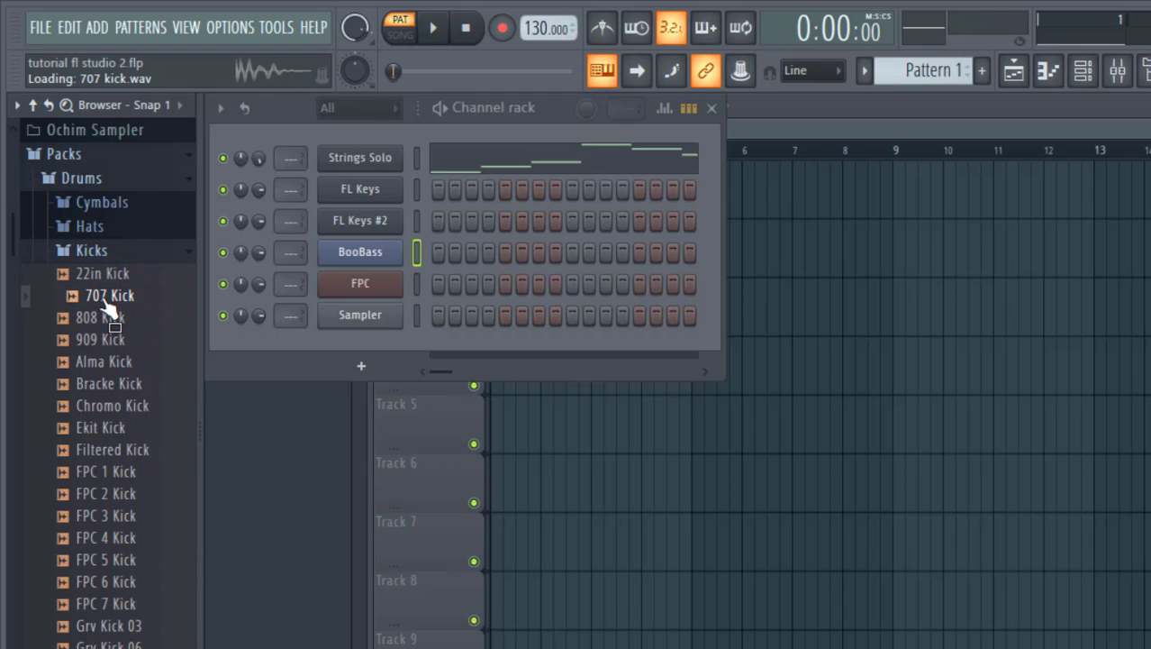
- Add the 707 Kick sample to the channel rack as a new channel below Sampler
drag(104, 304, 396, 226)
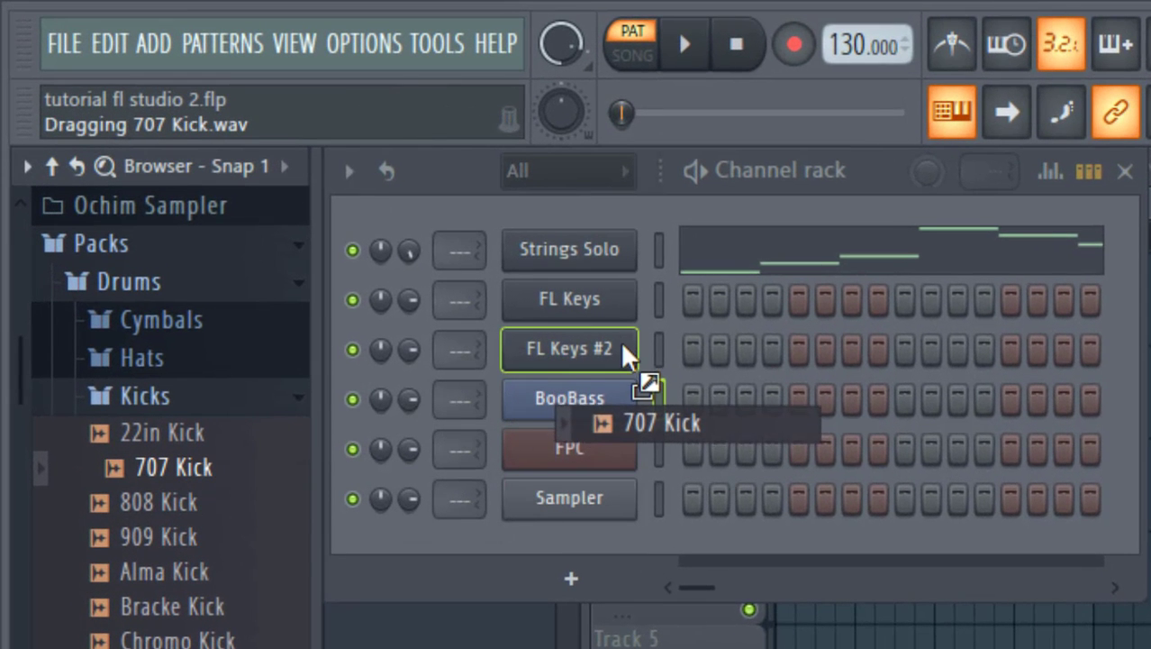
drag(621, 341, 610, 370)
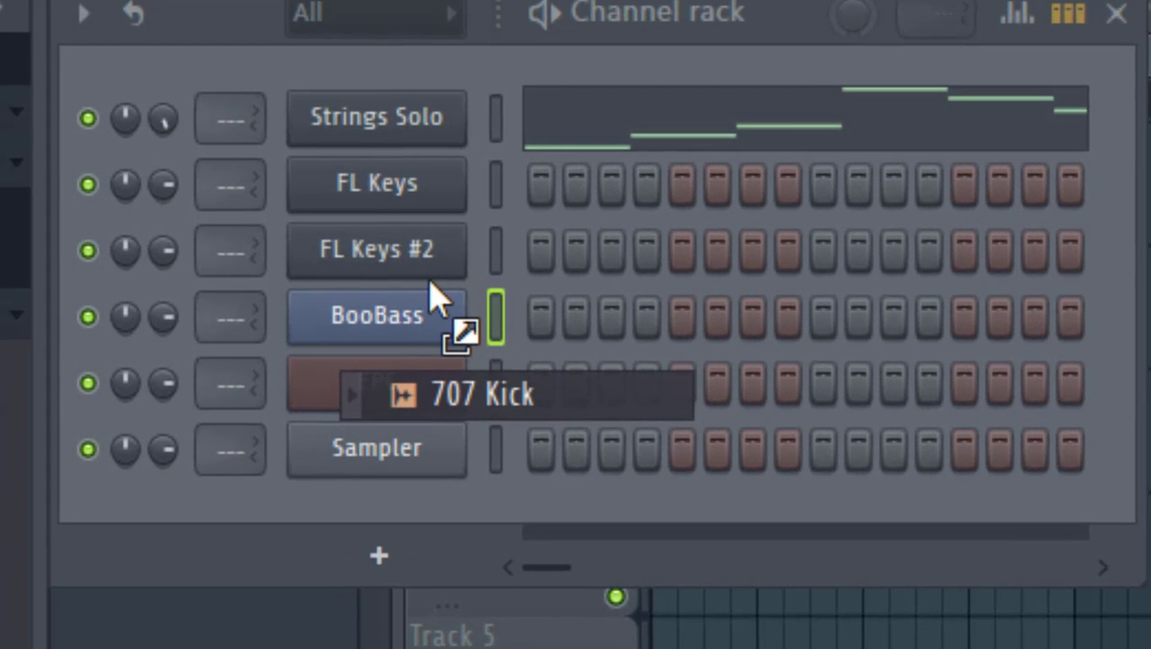
drag(429, 281, 377, 513)
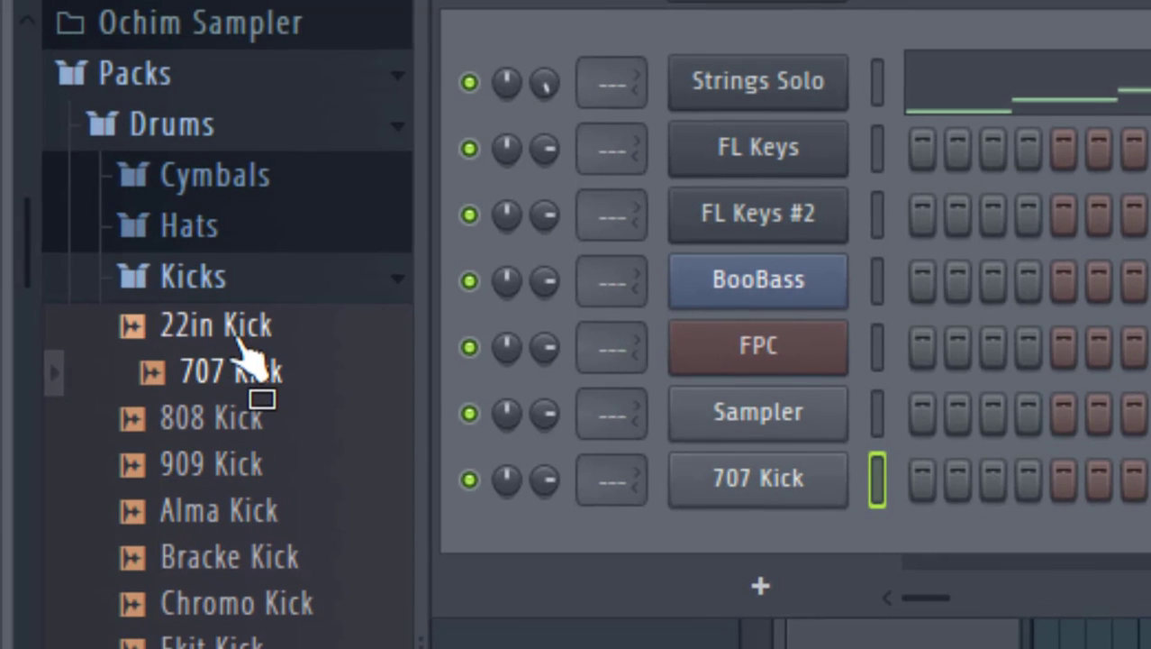
- Collapse Kicks, preview 707 Snare from the Snares folder, and add it as a new channel below 707 Kick
click(193, 277)
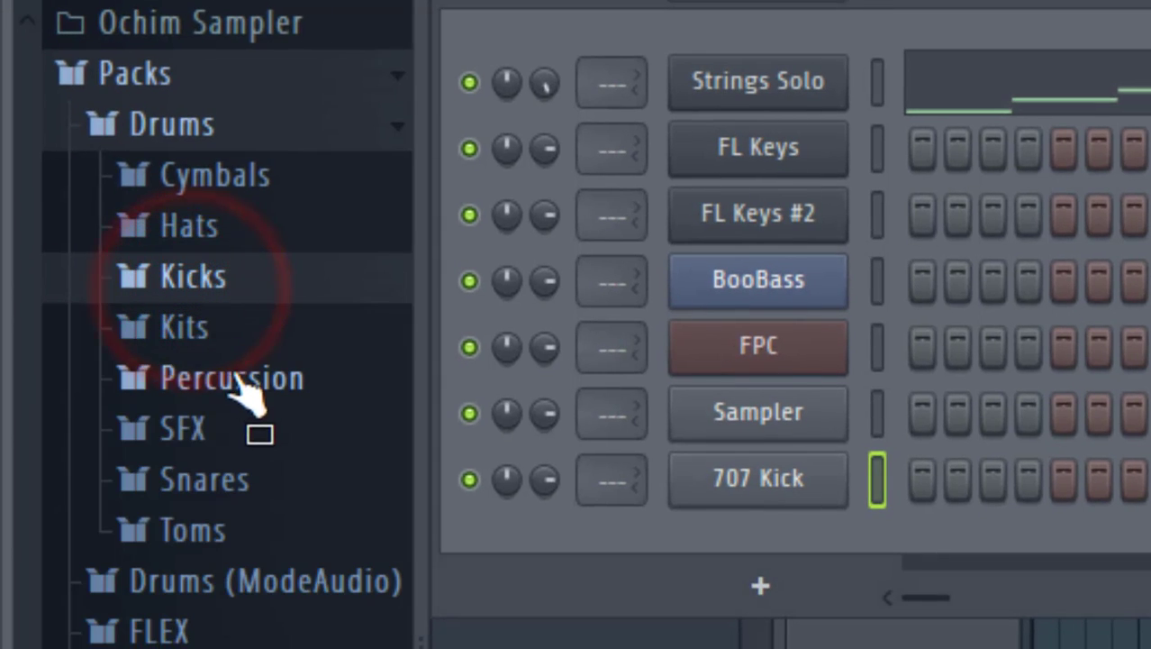
click(208, 482)
click(225, 619)
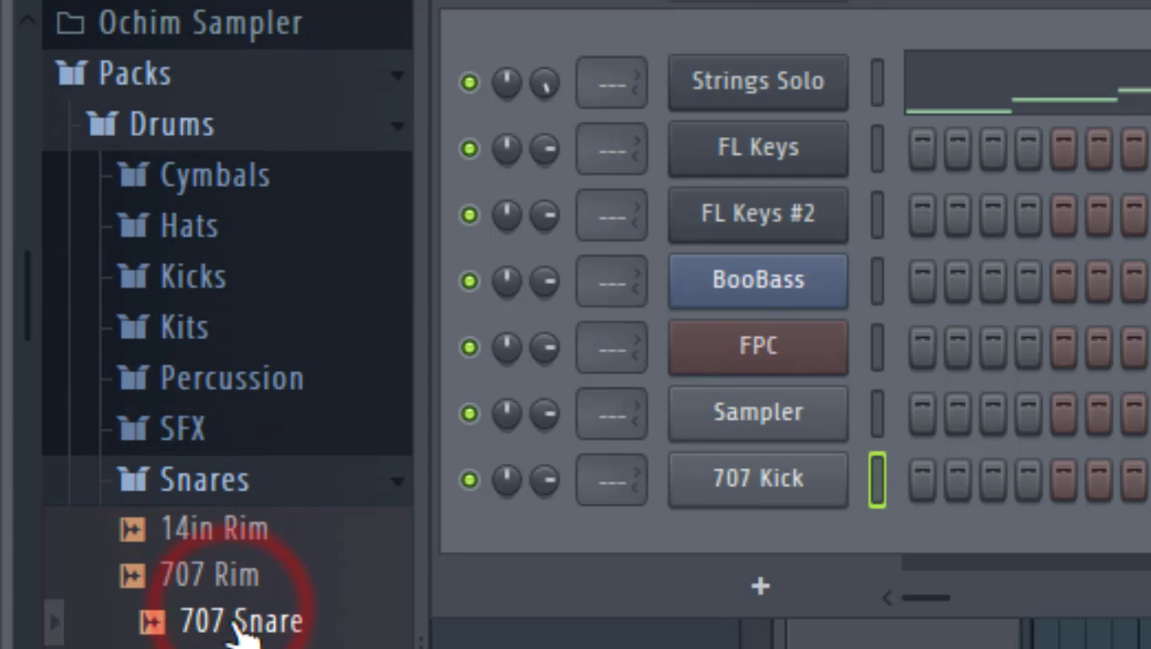
drag(239, 631, 732, 538)
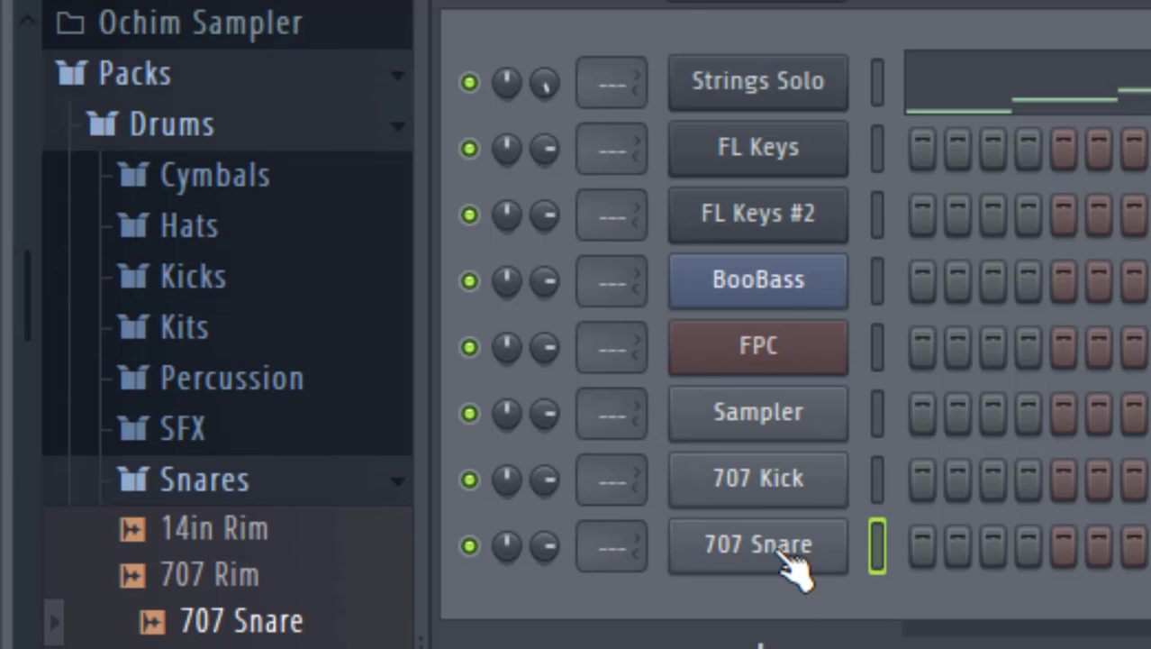
- Collapse Snares, preview several samples in the Hats folder, and add AMX CH 1 as a new channel below 707 Snare
click(135, 480)
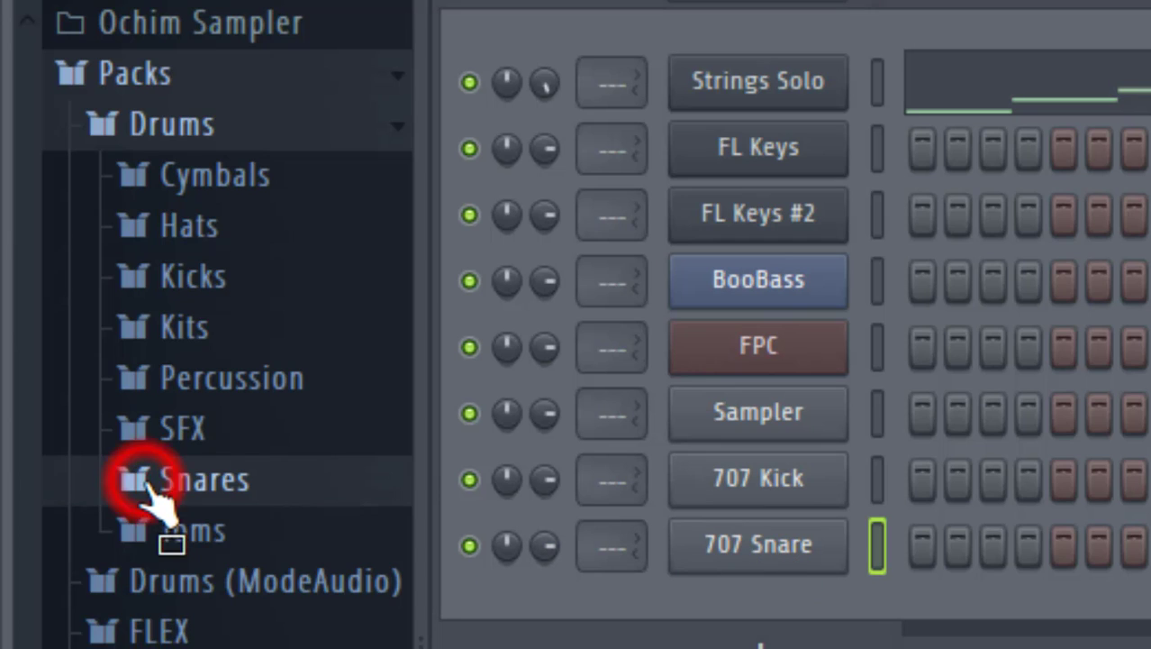
click(229, 227)
click(252, 410)
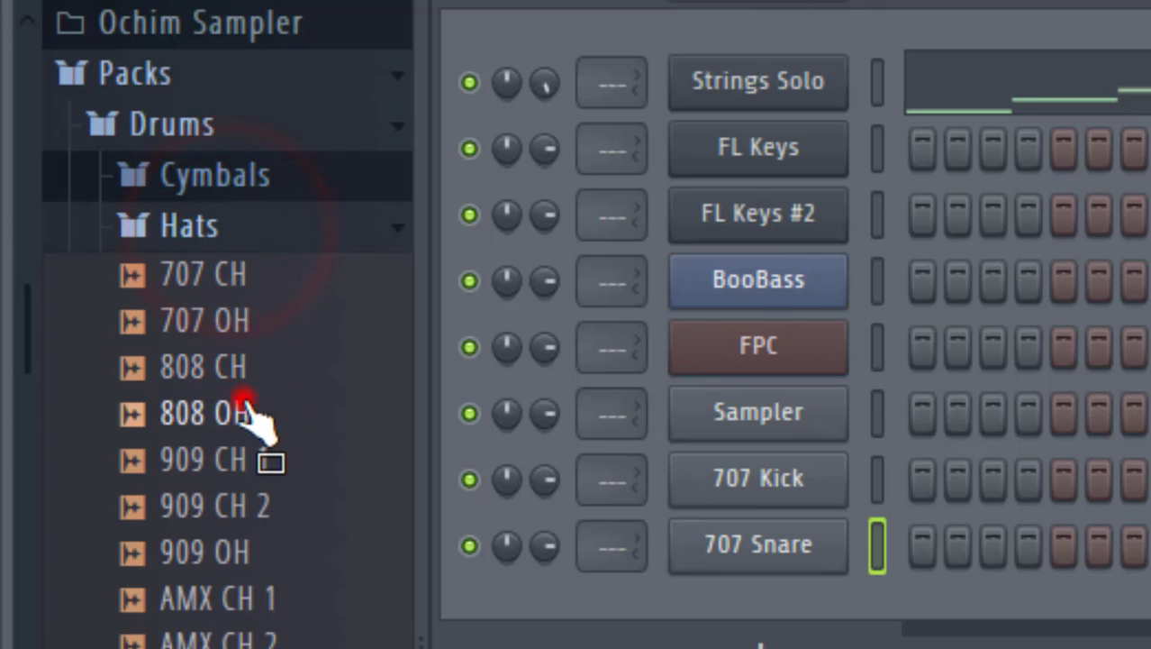
click(245, 493)
click(257, 555)
click(254, 489)
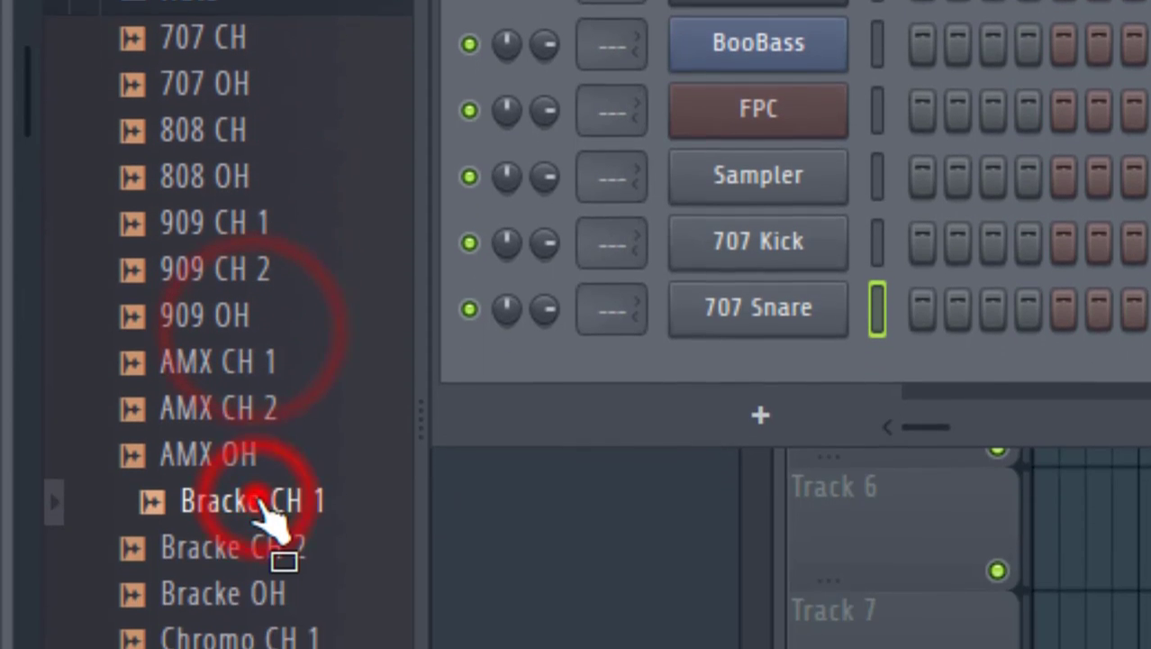
click(252, 394)
click(248, 349)
click(236, 256)
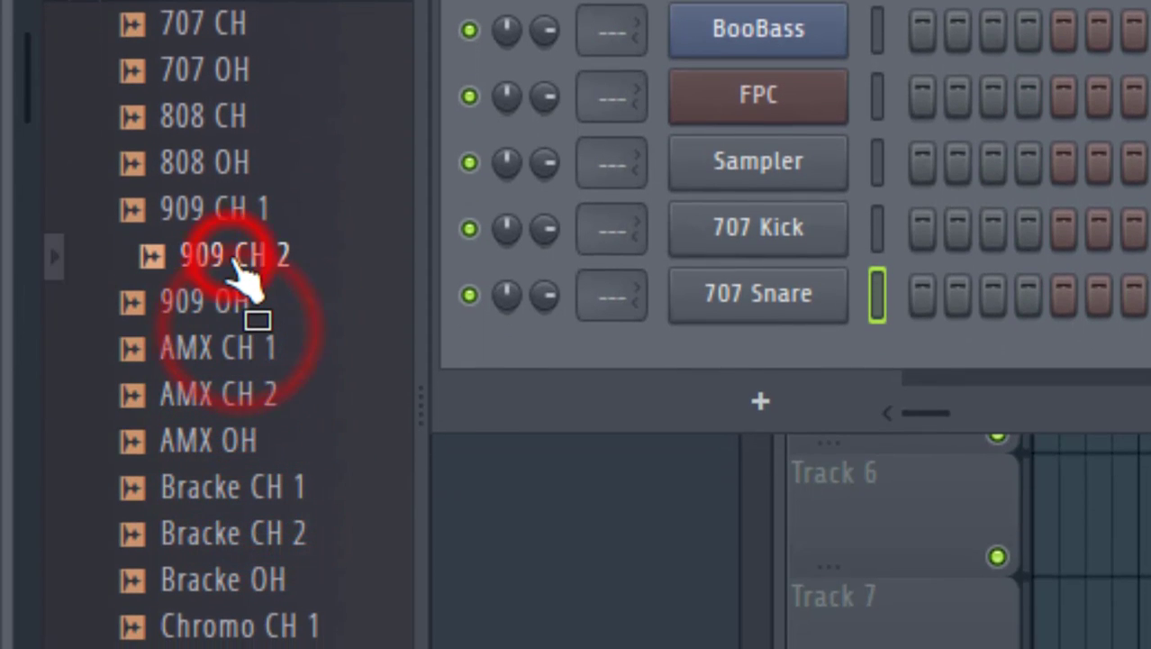
drag(245, 351, 726, 354)
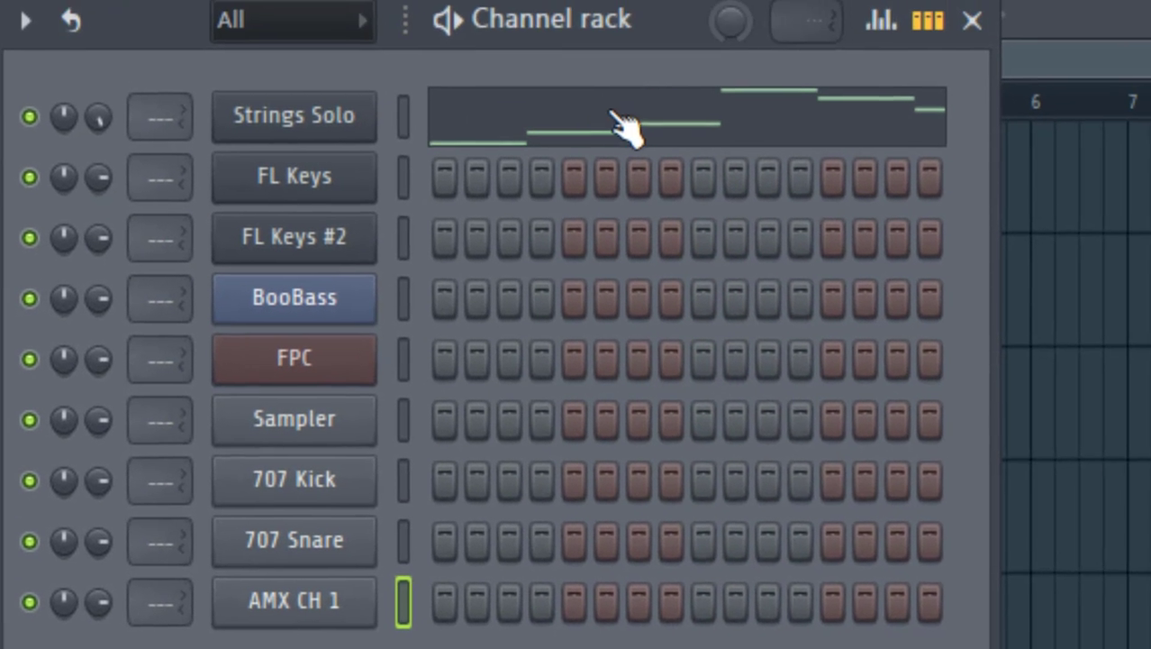
- View the Strings Solo notes in the piano roll, and clone the Strings Solo channel
click(578, 125)
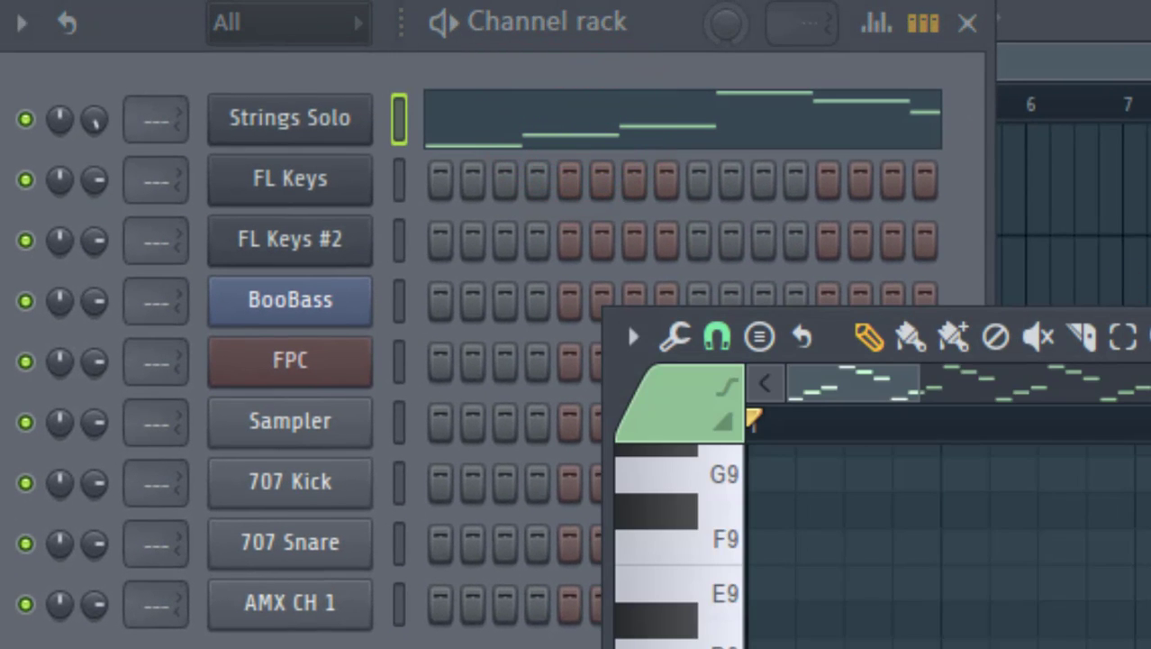
scroll(676, 541, down, 4)
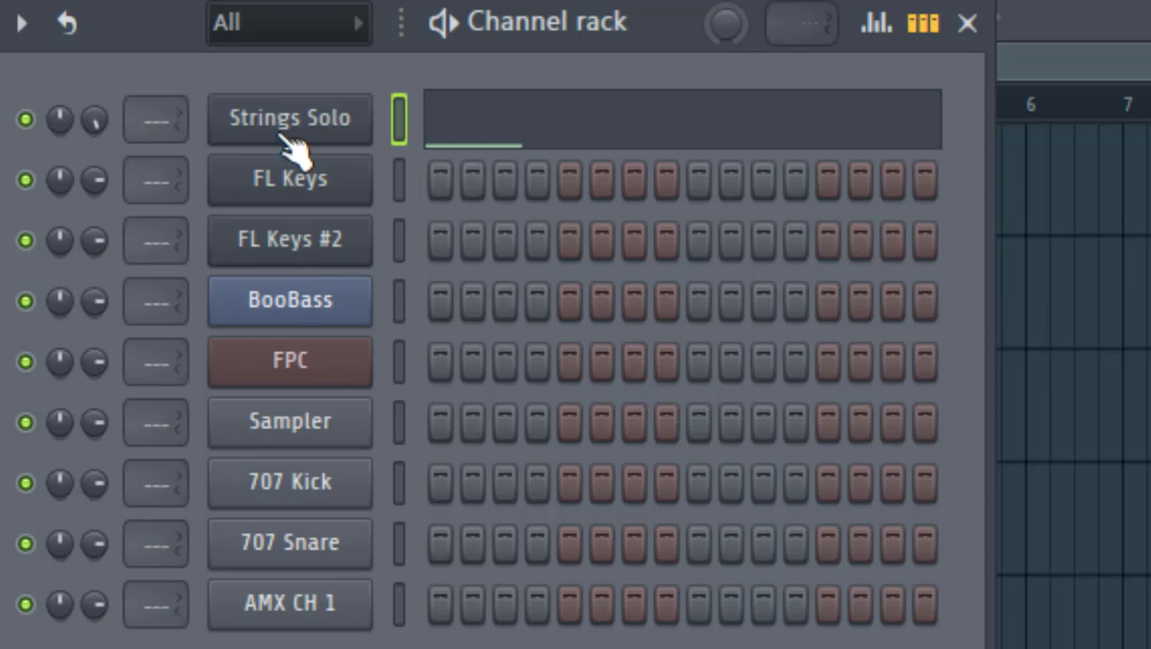
right_click(261, 119)
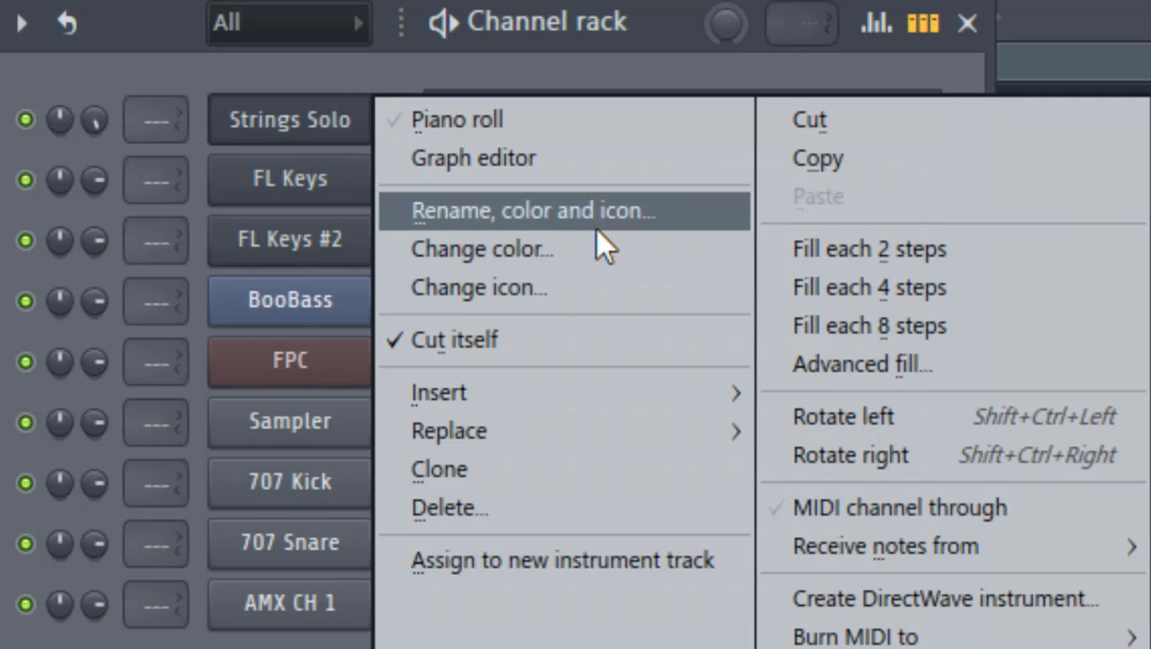
click(637, 489)
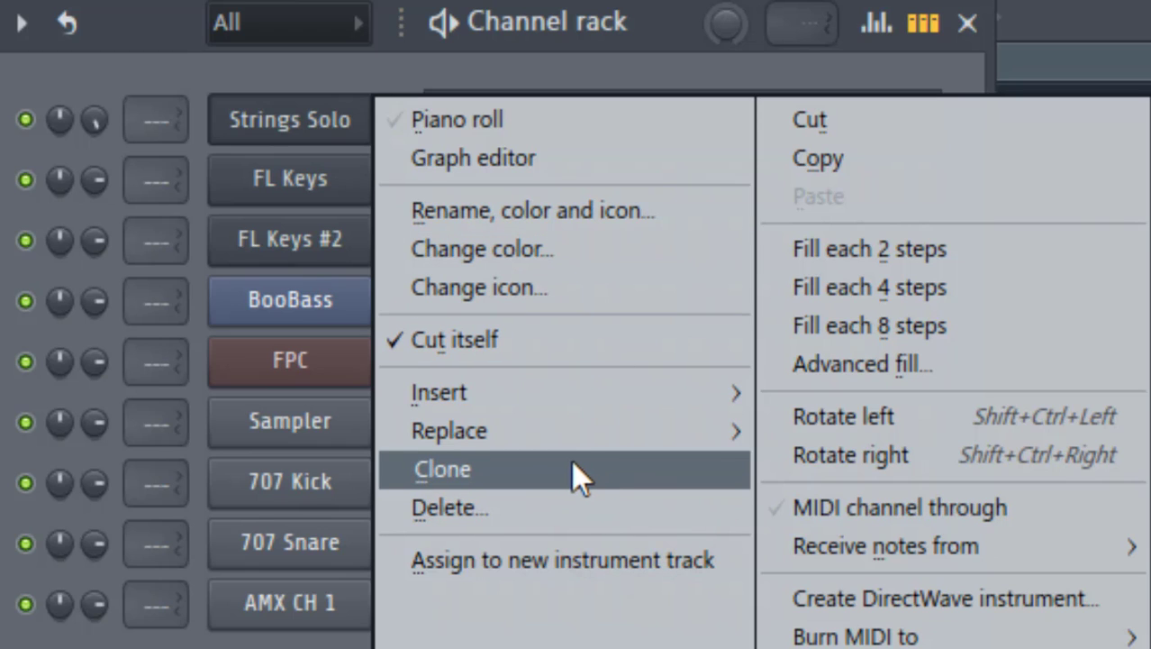
click(559, 481)
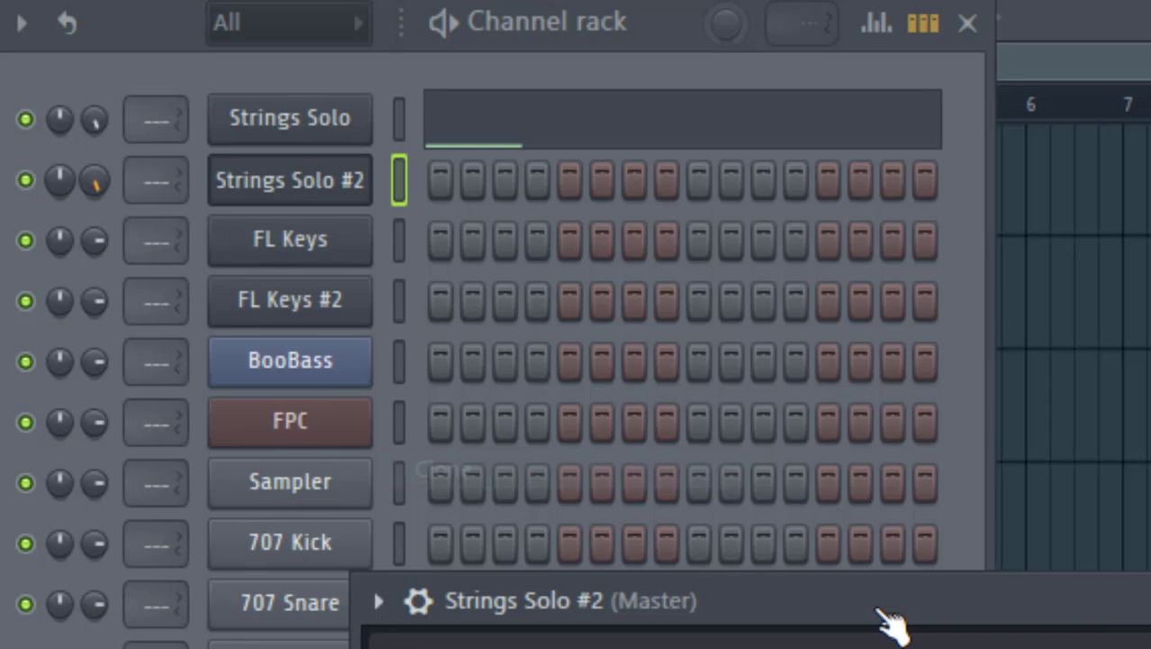
- Delete the original Strings Solo channel from the channel rack, keeping its clone
right_click(326, 163)
click(532, 506)
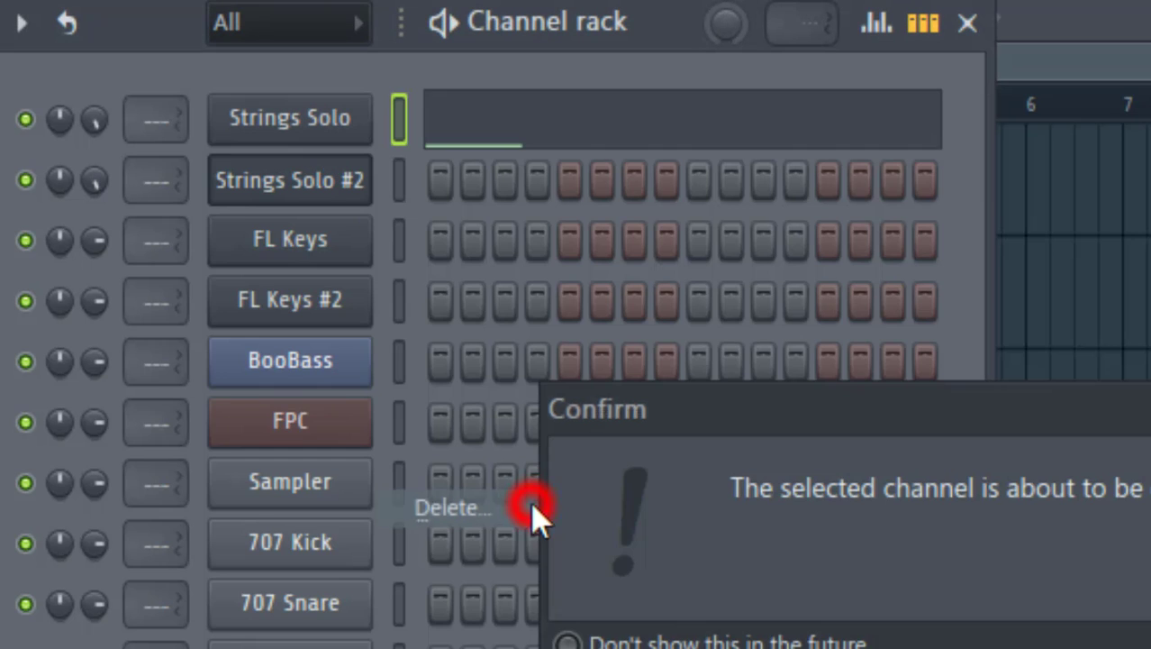
click(1140, 641)
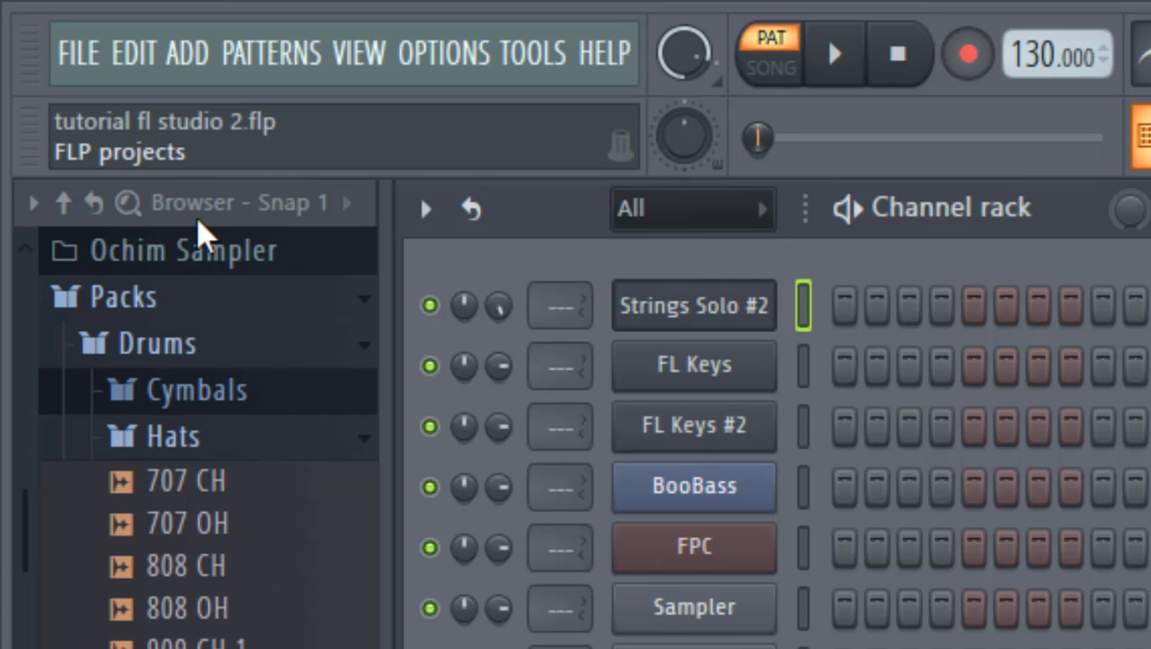
- Collapse the Drums and Packs folders in the browser and open the browser options
click(136, 356)
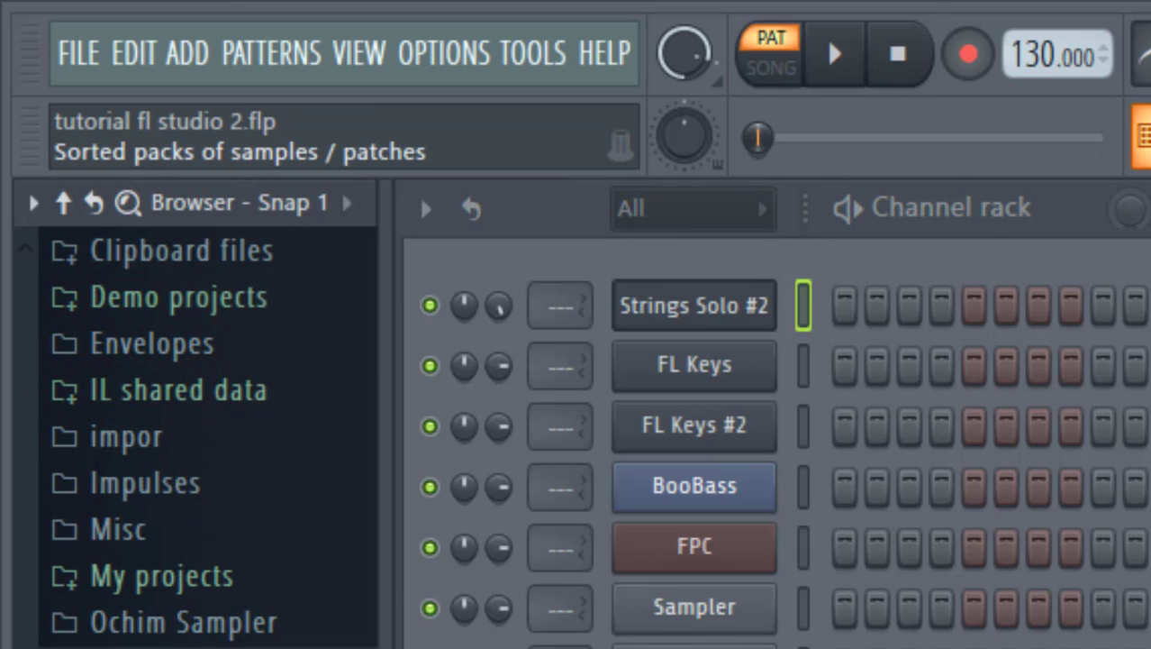
click(117, 648)
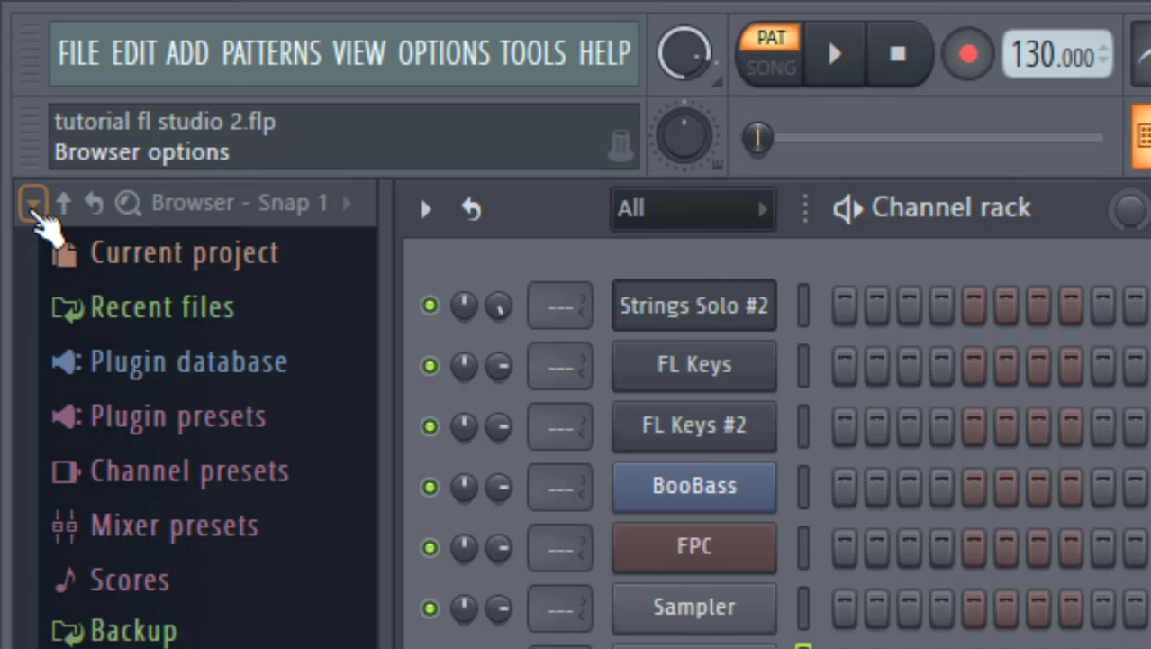
click(33, 205)
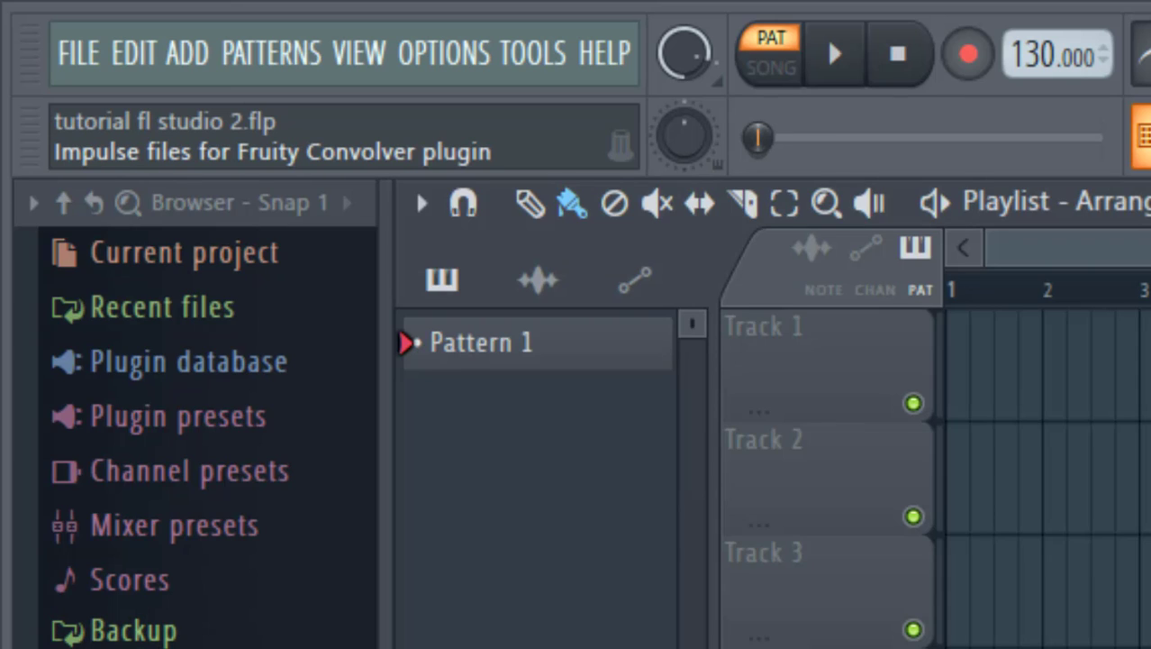
- Open the smart search for the browser
click(130, 203)
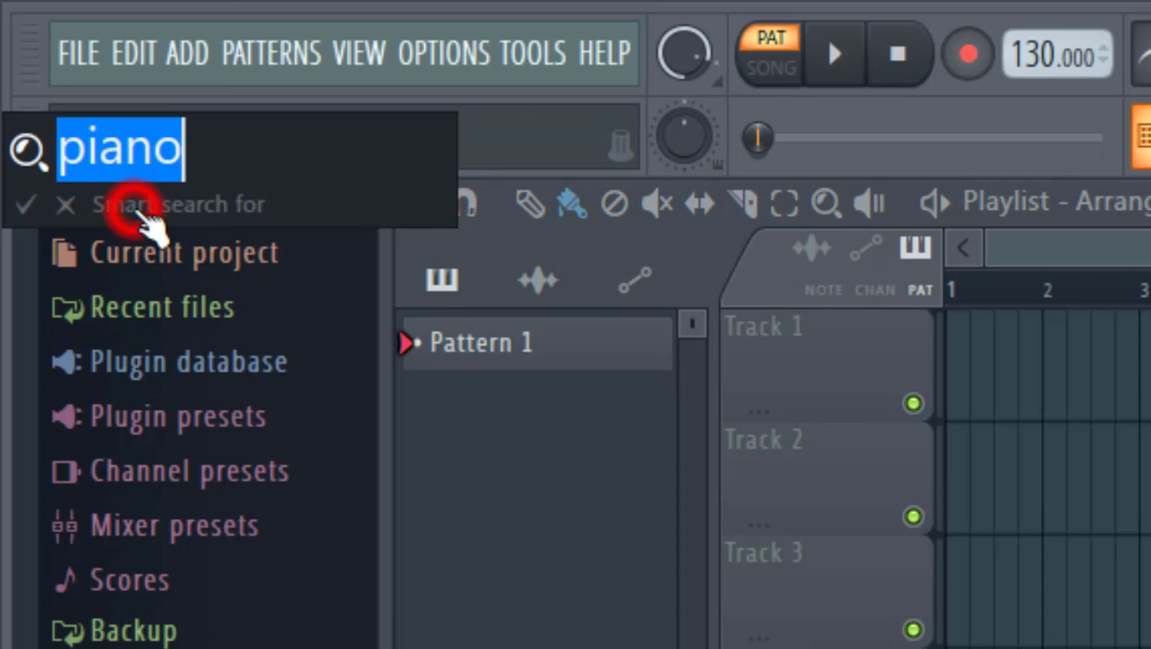